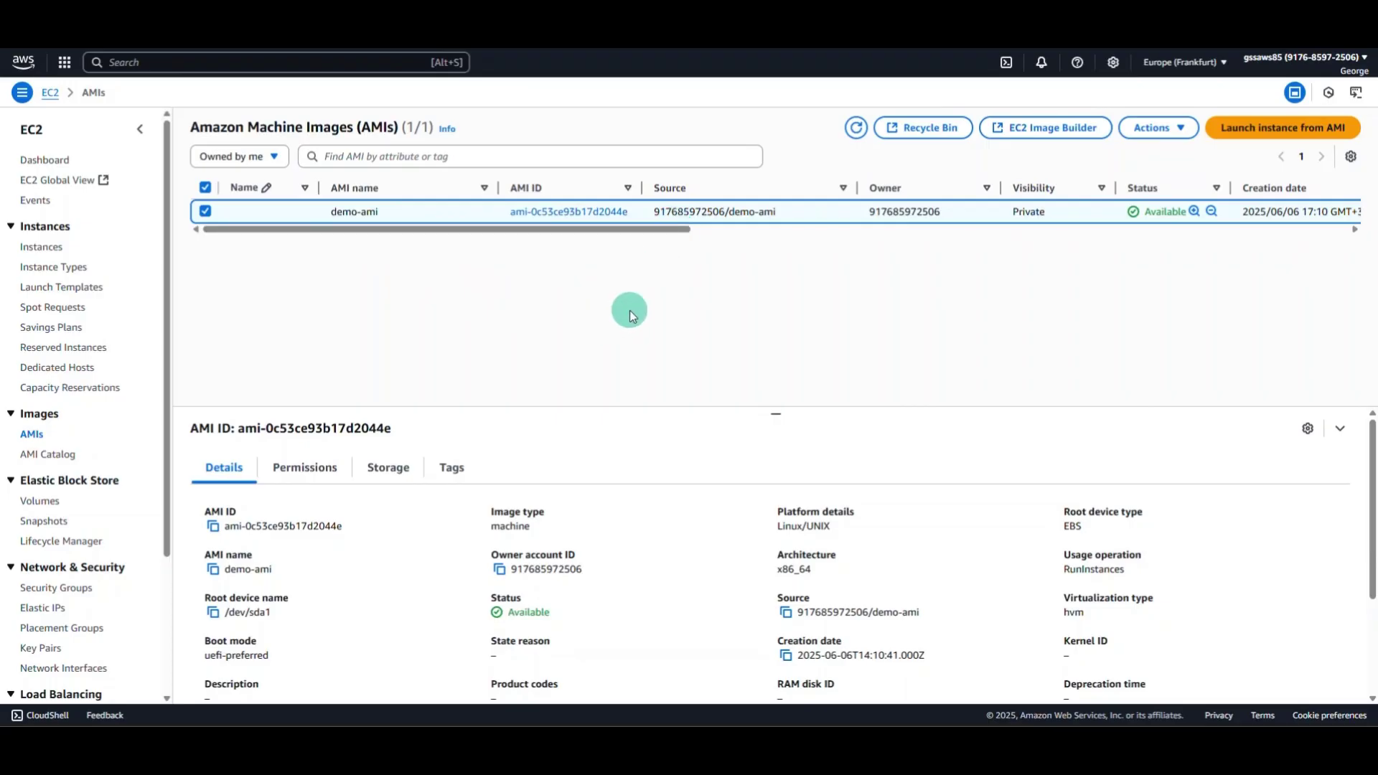
- Attempt sharing demo-ami with the second account, hit an error, and cancel the edit
left_click(305, 467)
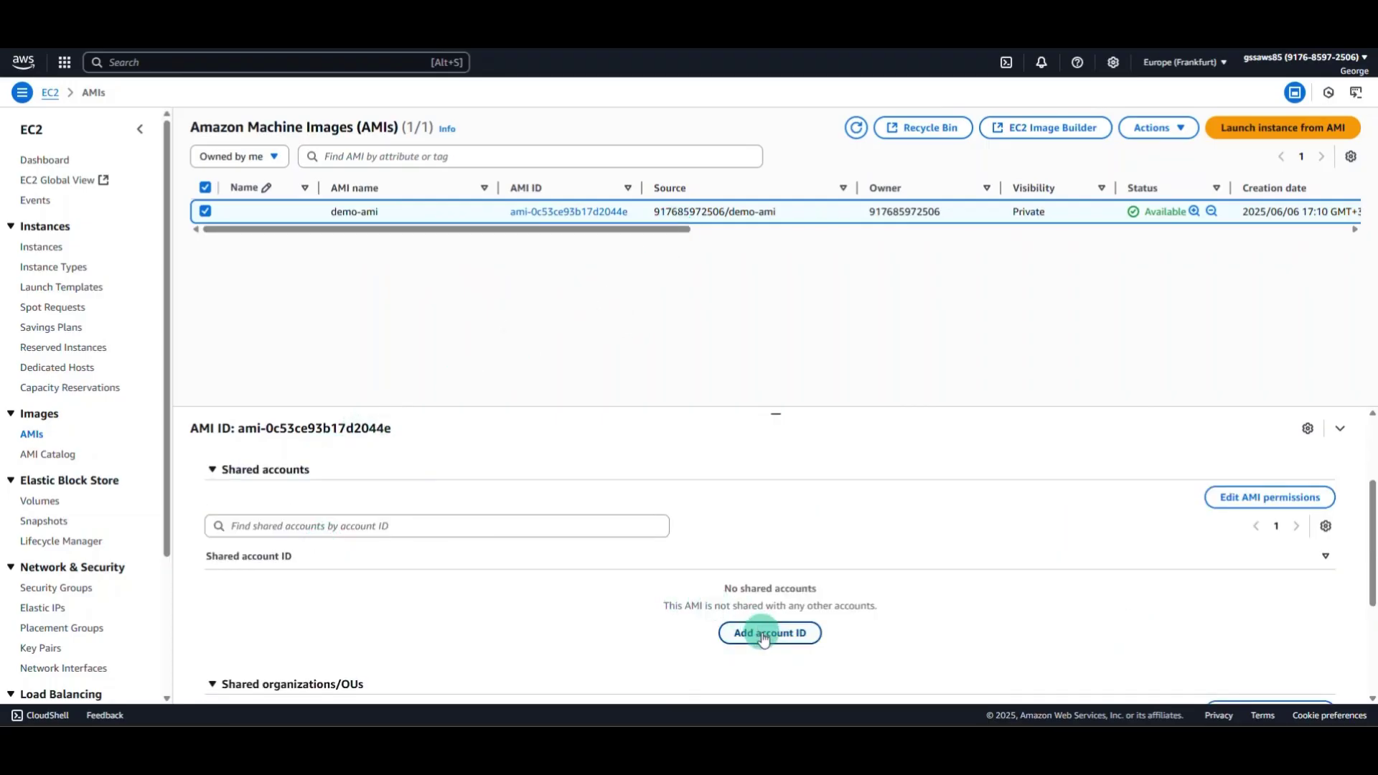
scroll(614, 597, "up", 2)
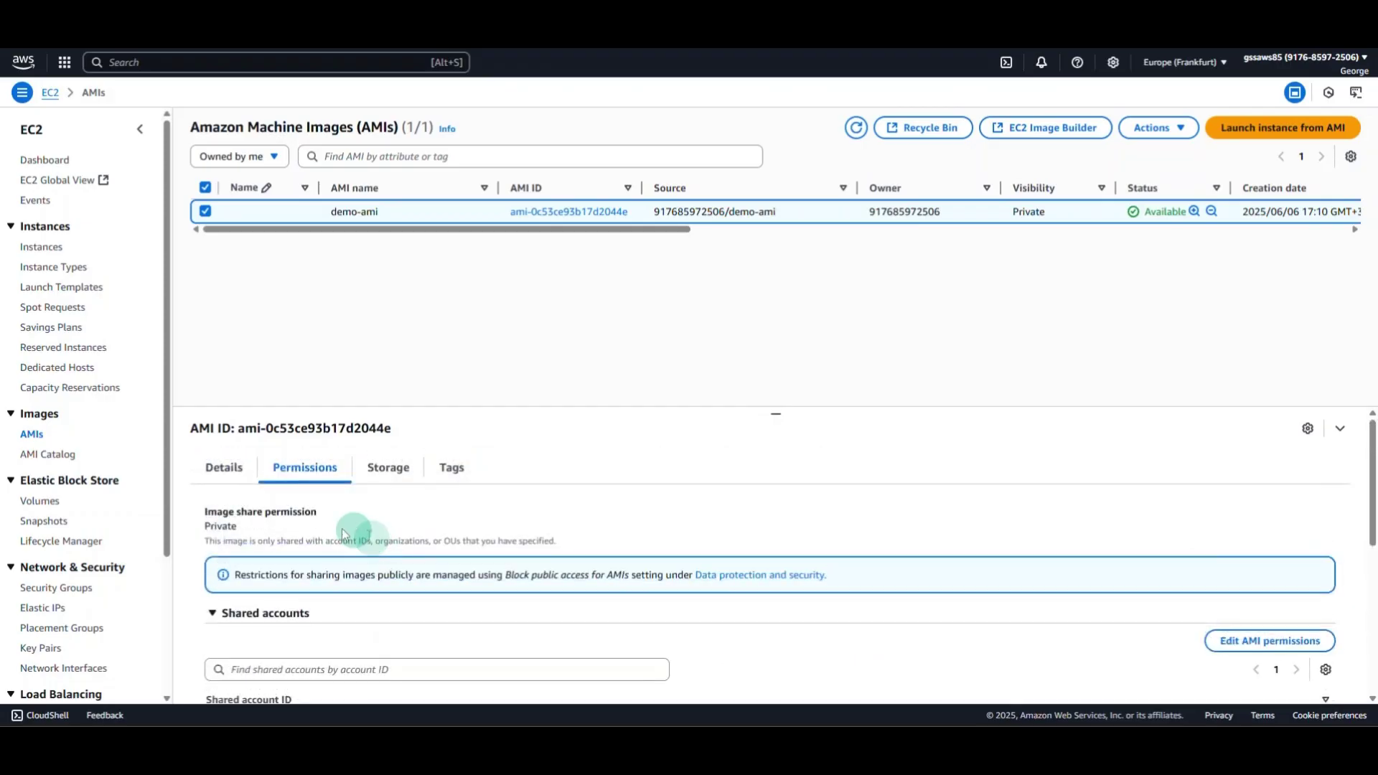
left_click(308, 471)
left_click(769, 561)
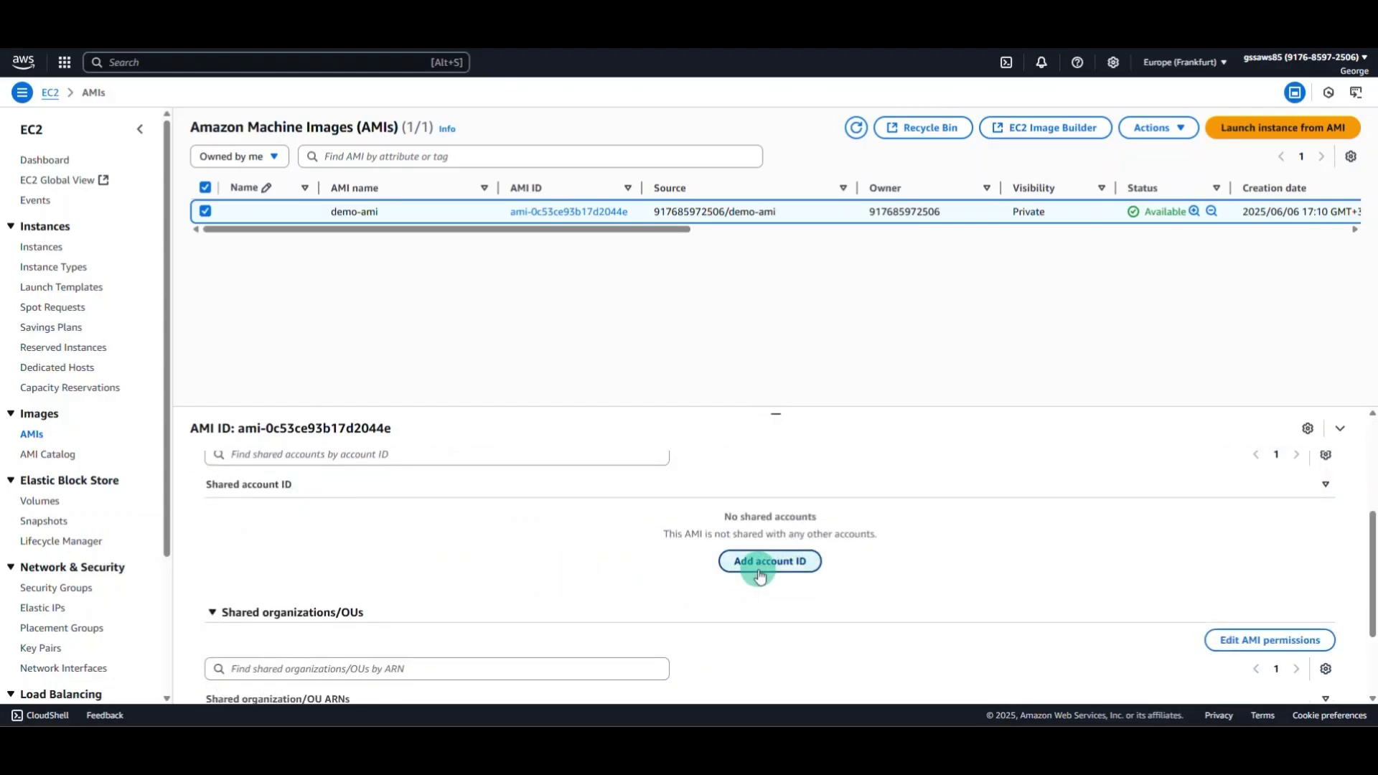
left_click(527, 407)
type("957482100852")
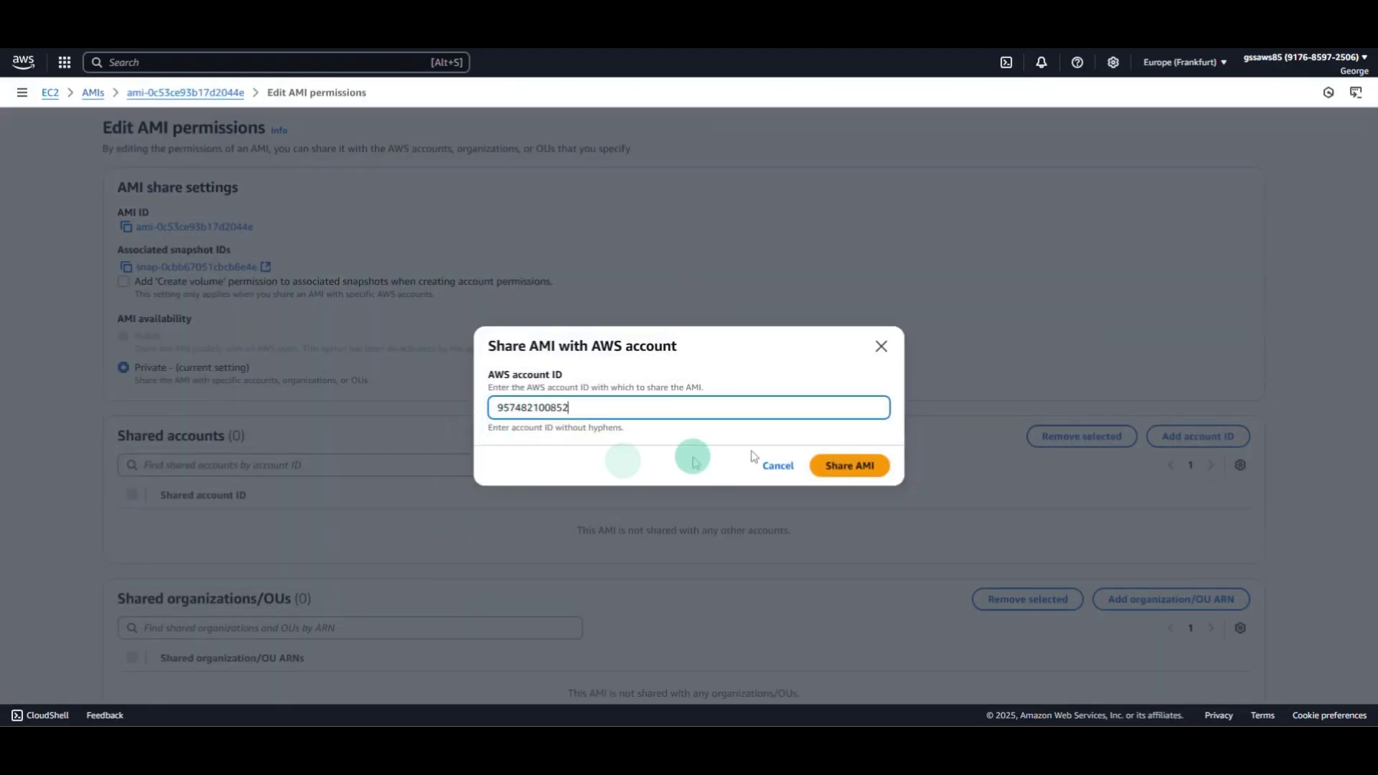
left_click(866, 466)
scroll(576, 485, "down", 2)
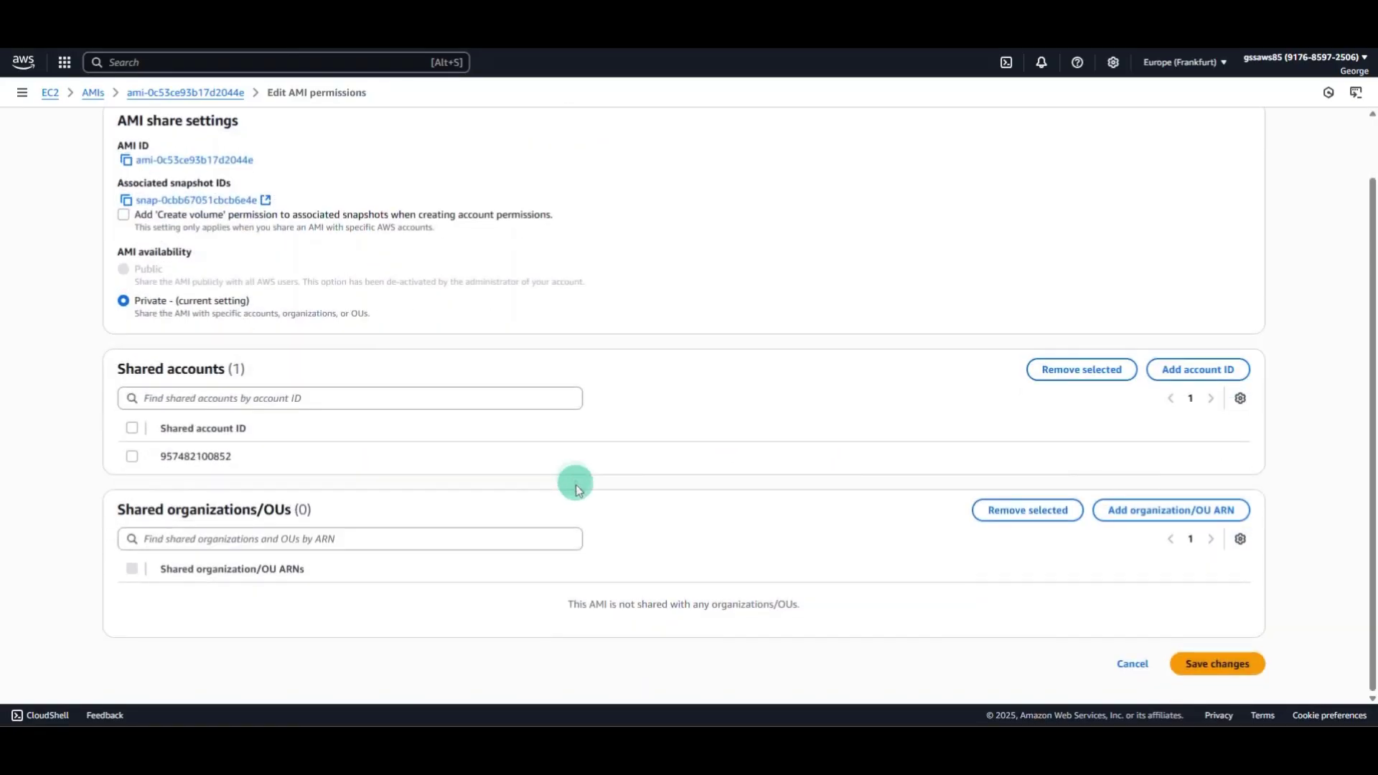
left_click(1197, 664)
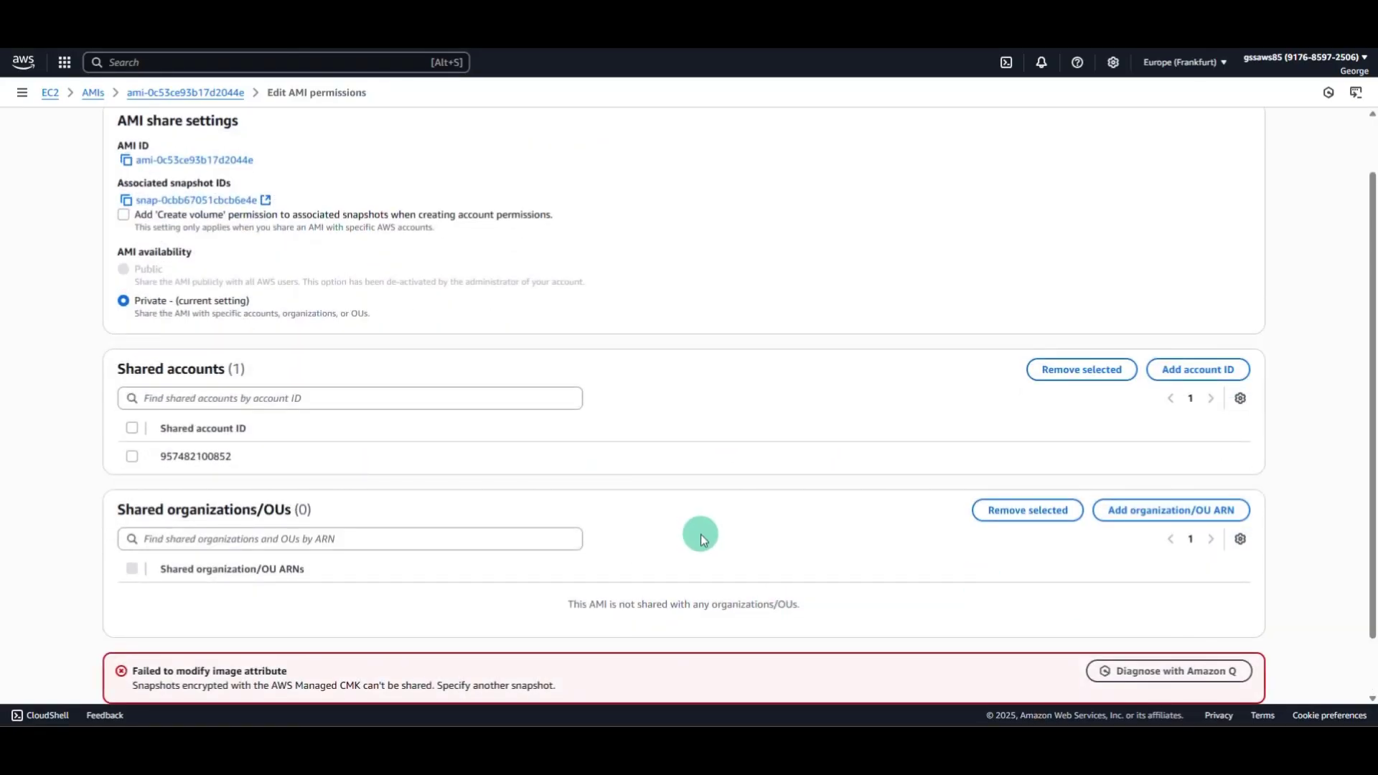
scroll(559, 560, "down", 1)
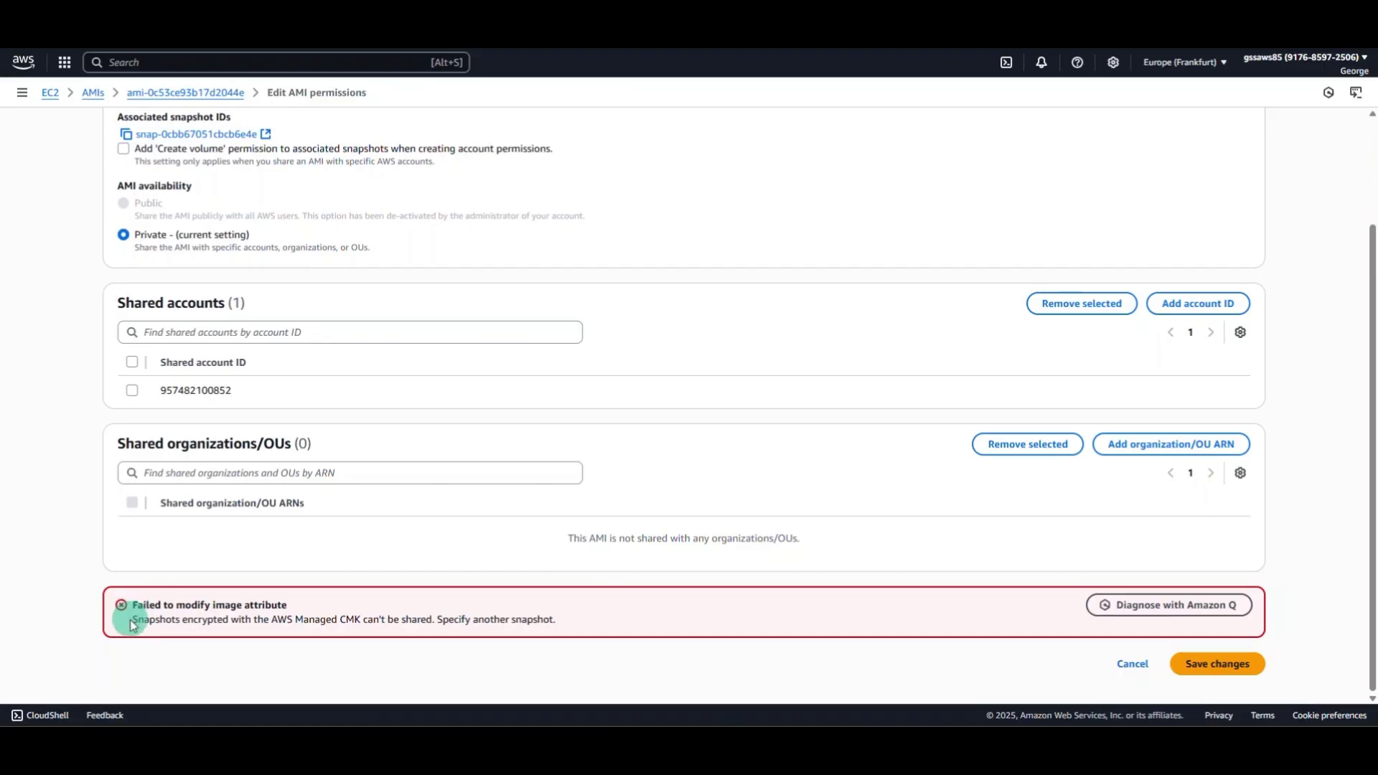
left_click_drag(135, 622, 555, 620)
left_click(660, 608)
left_click(1133, 663)
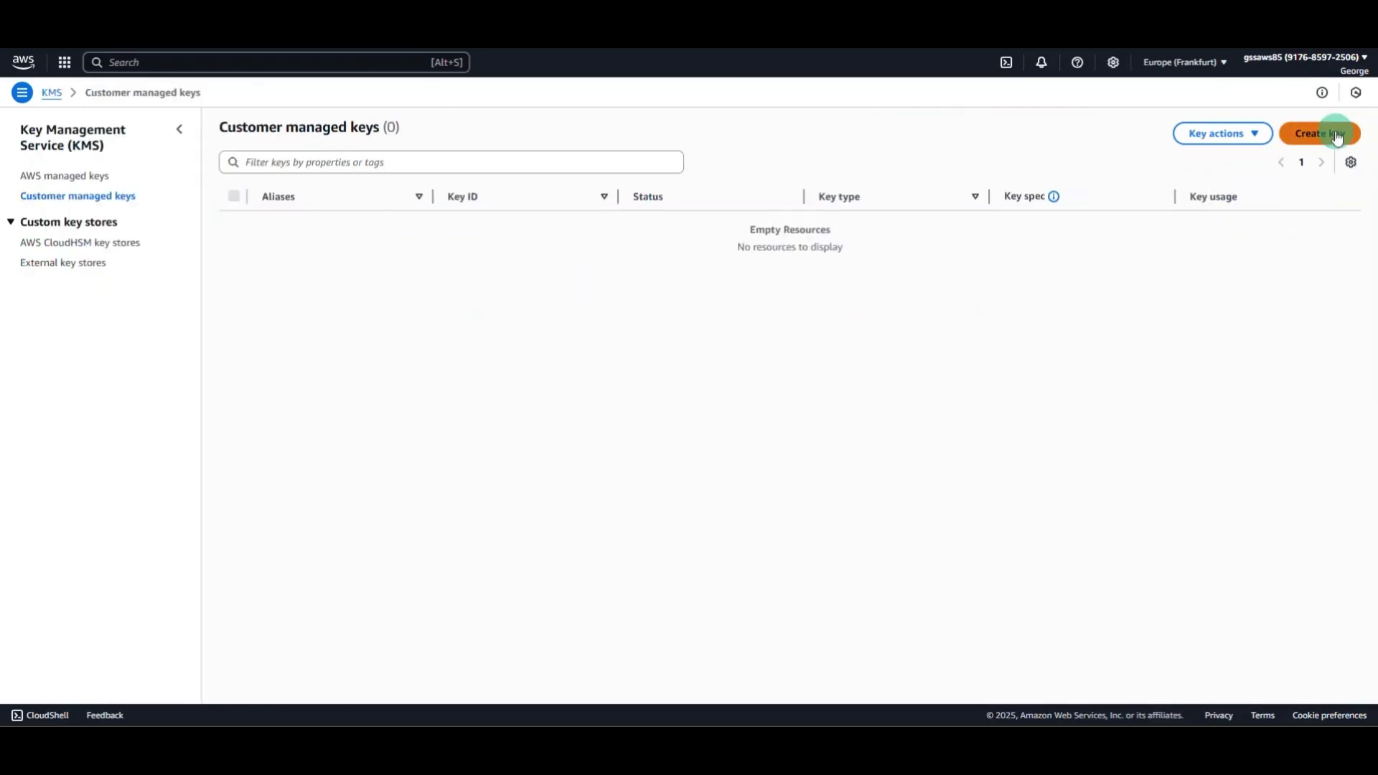
- Begin a new symmetric encrypt/decrypt KMS key with the alias demo-key
left_click(1335, 136)
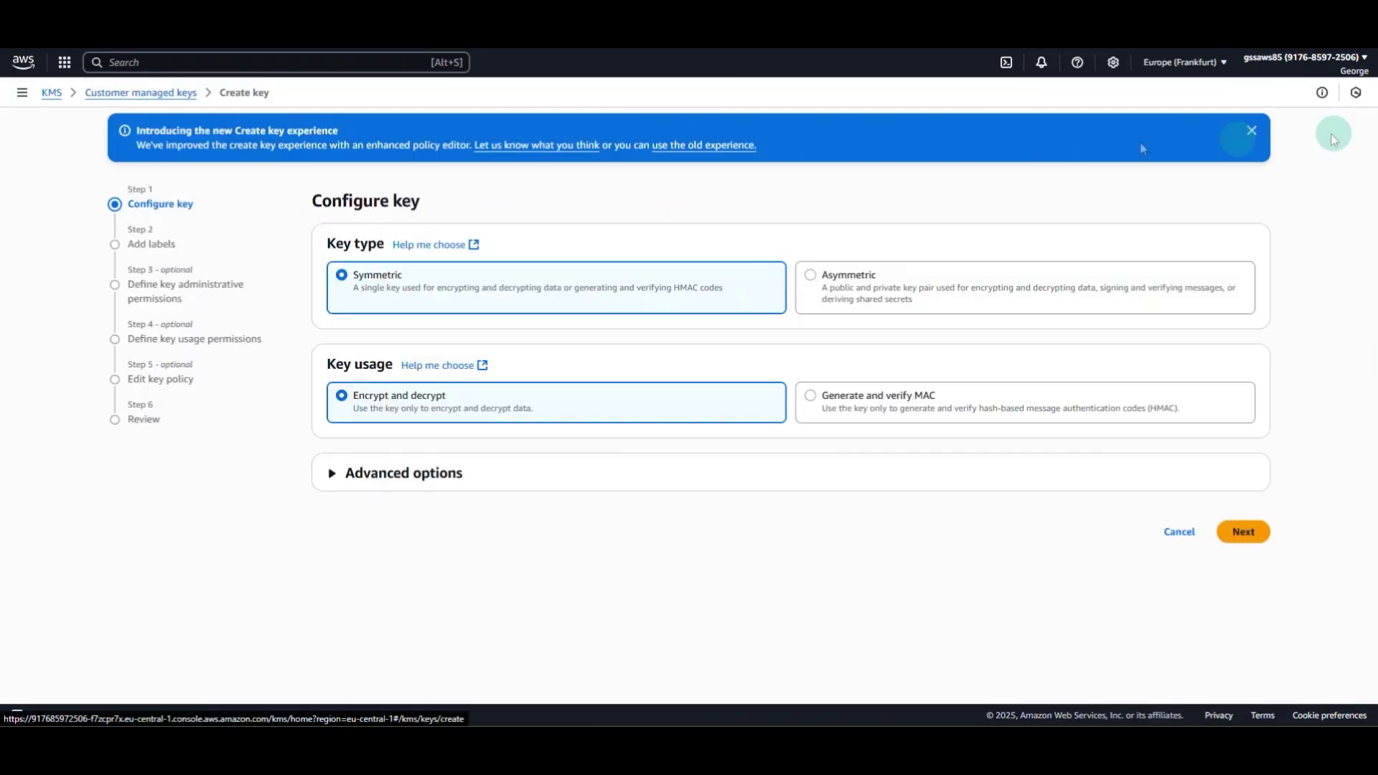
left_click(1243, 531)
left_click(369, 306)
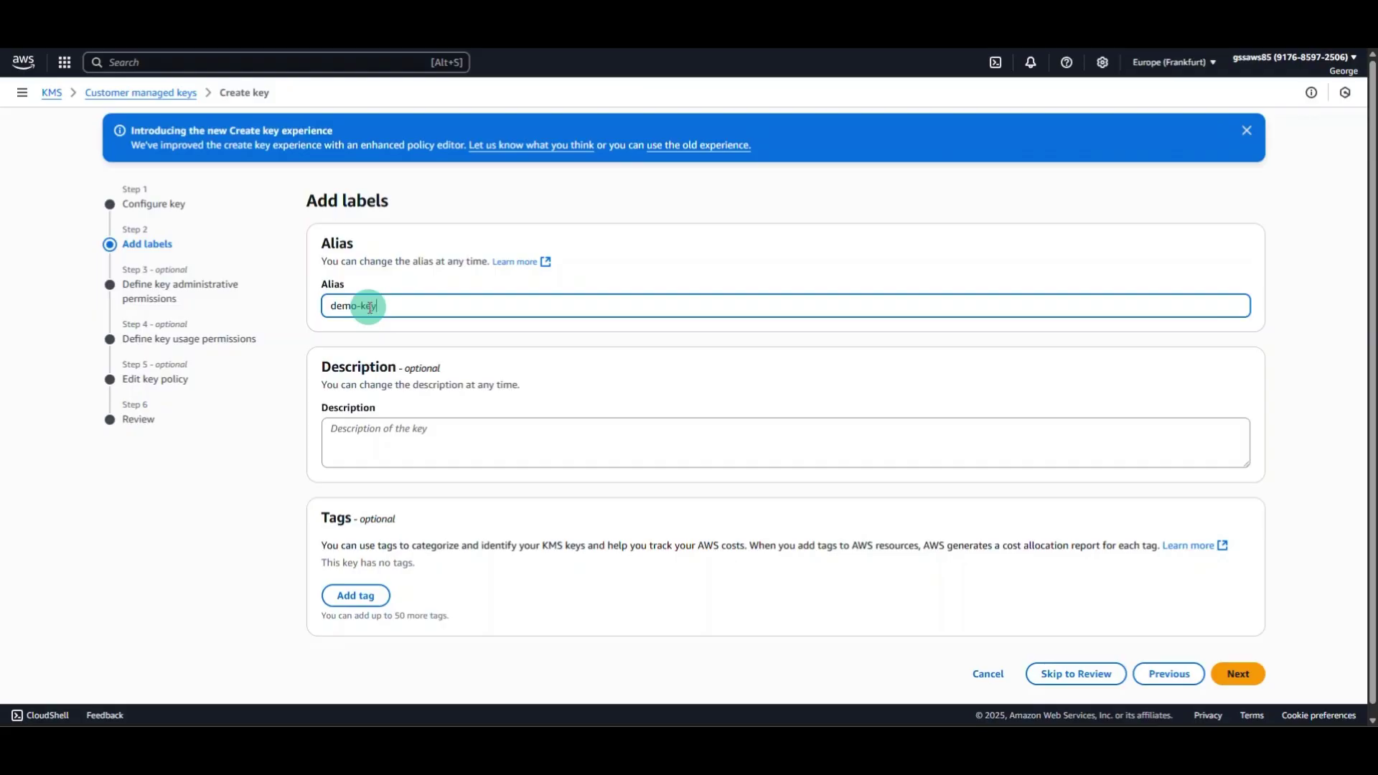
type("demo-key")
left_click(1237, 675)
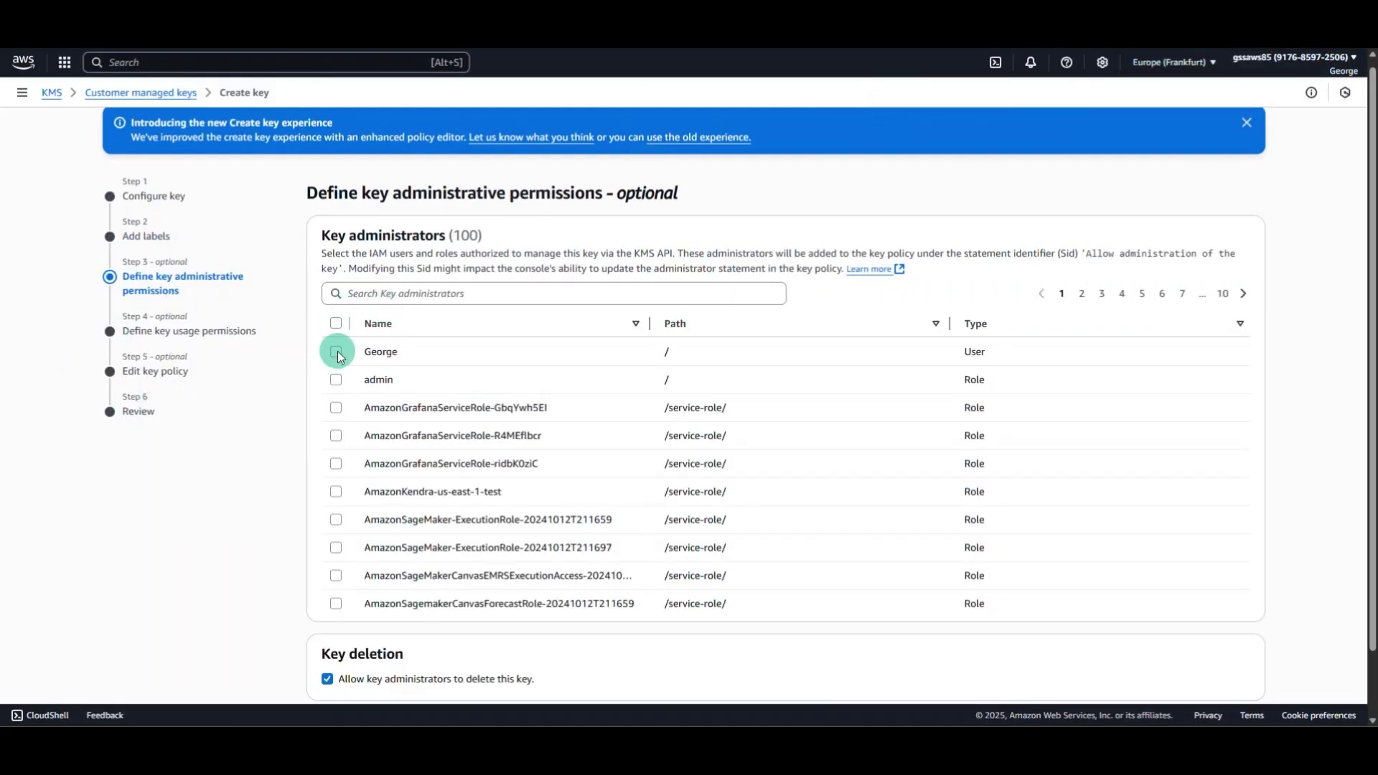
- Make yourself key administrator and grant the second AWS account use of the key
left_click(337, 352)
scroll(183, 496, "down", 2)
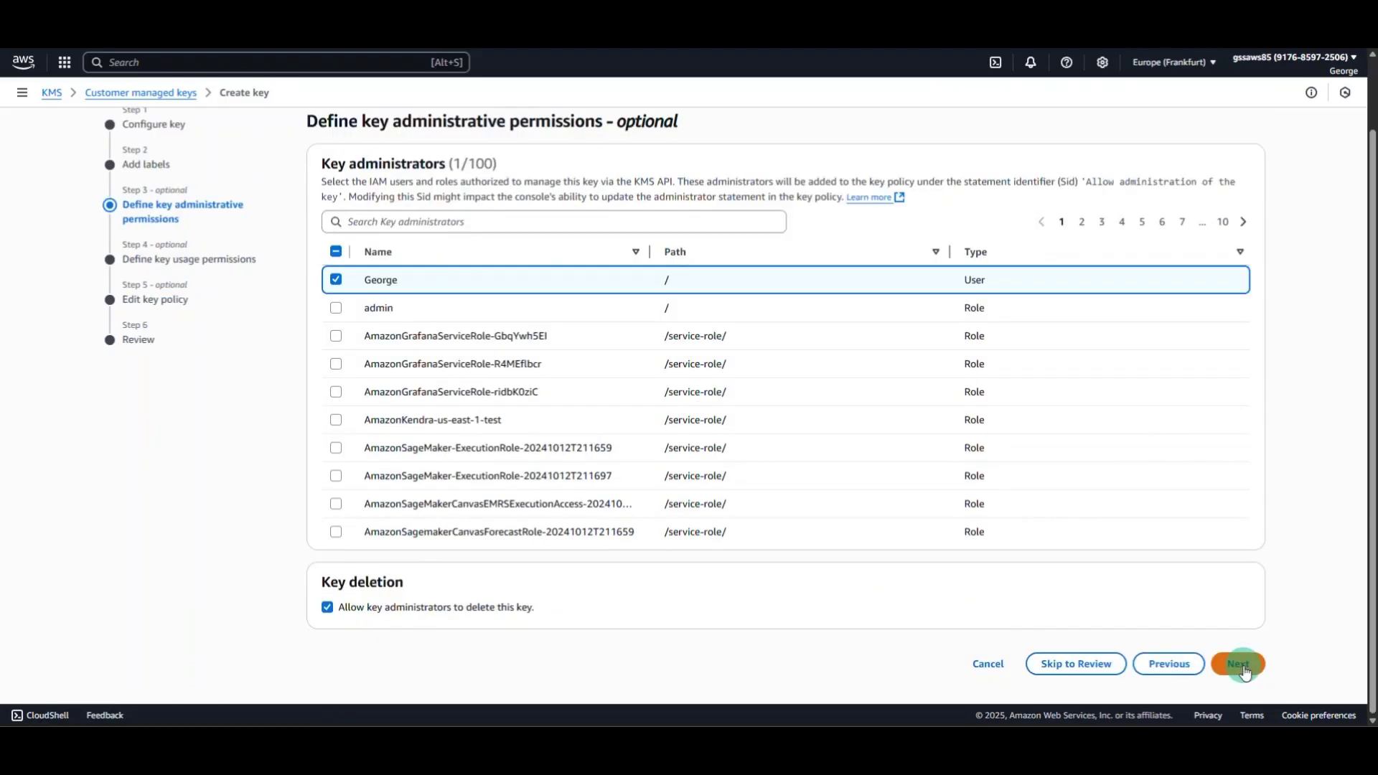
left_click(1240, 664)
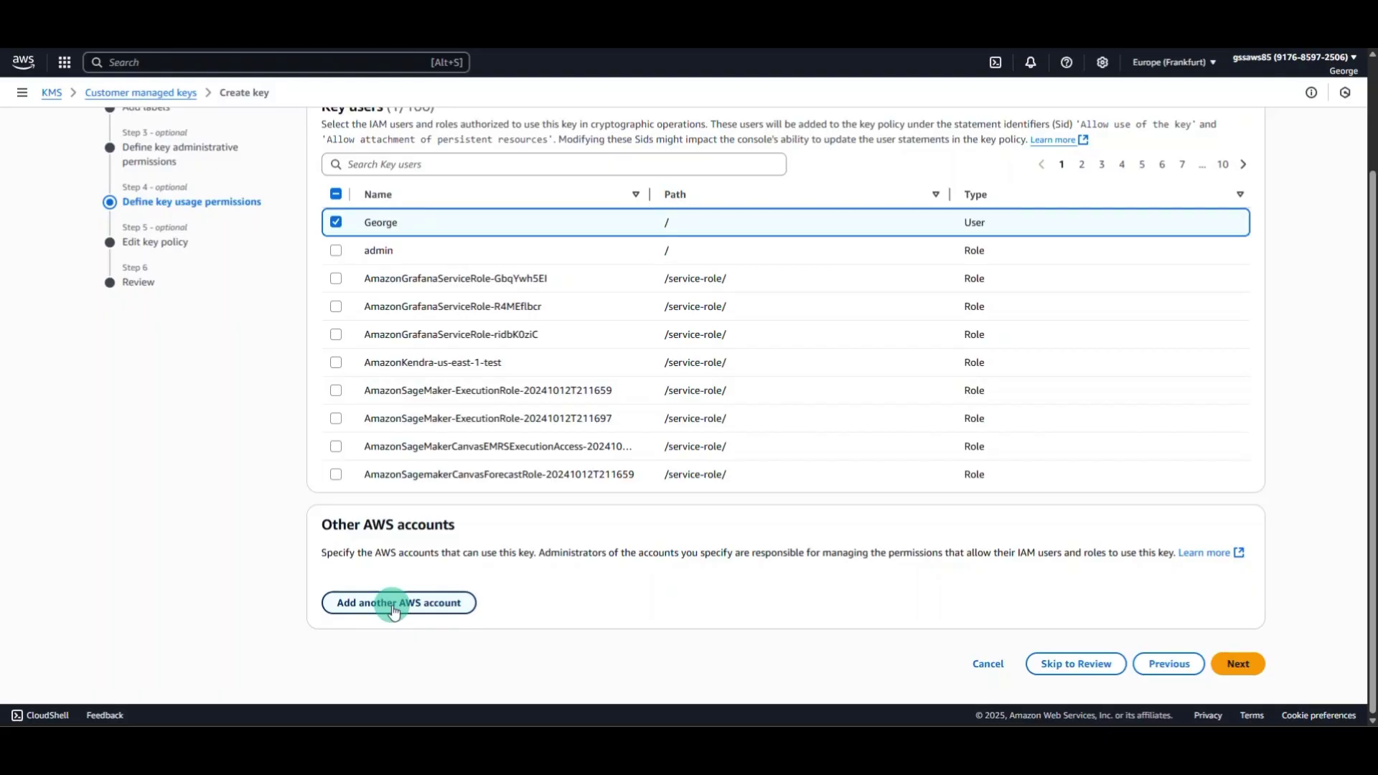
left_click(396, 603)
left_click(444, 590)
type("957482100852")
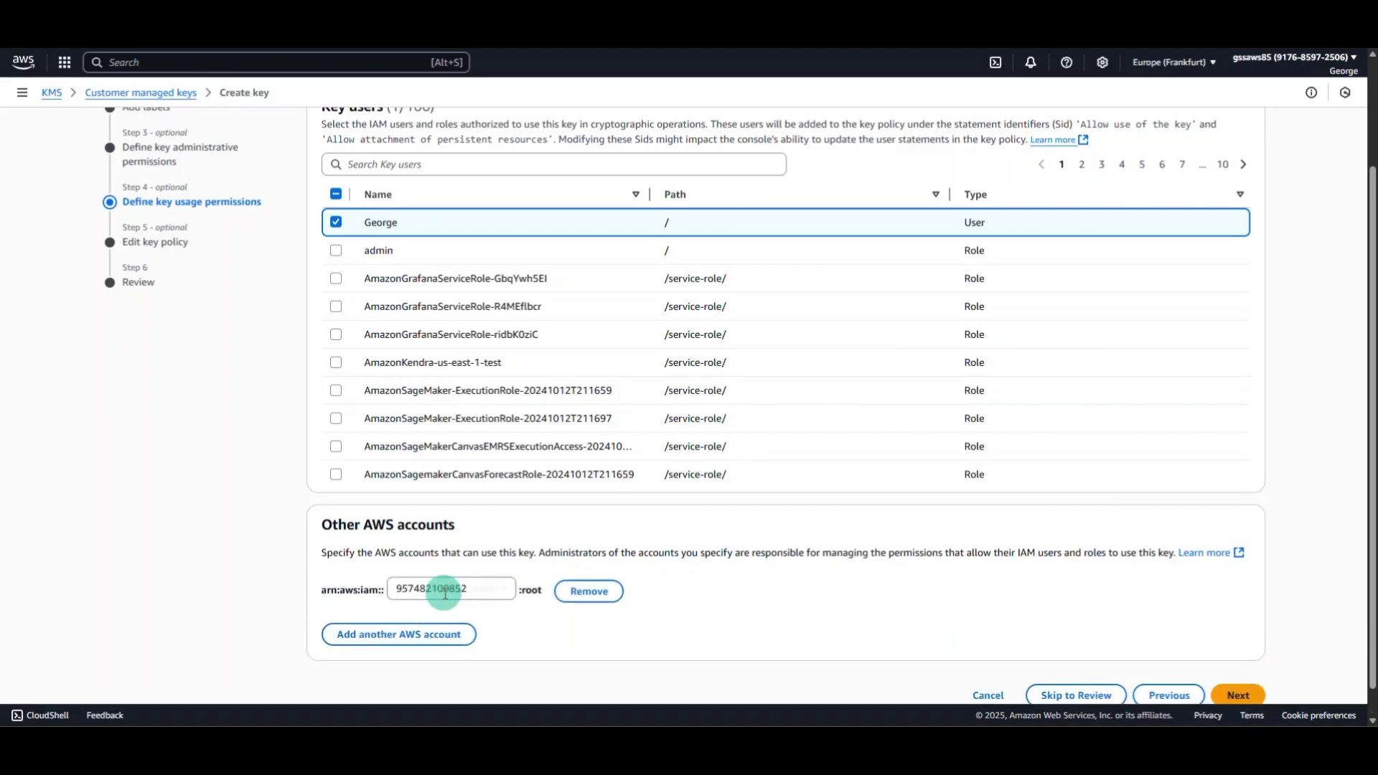
- Pass the key policy and review pages, finish demo-key, and dismiss the success notice
left_click(1237, 694)
scroll(484, 409, "down", 6)
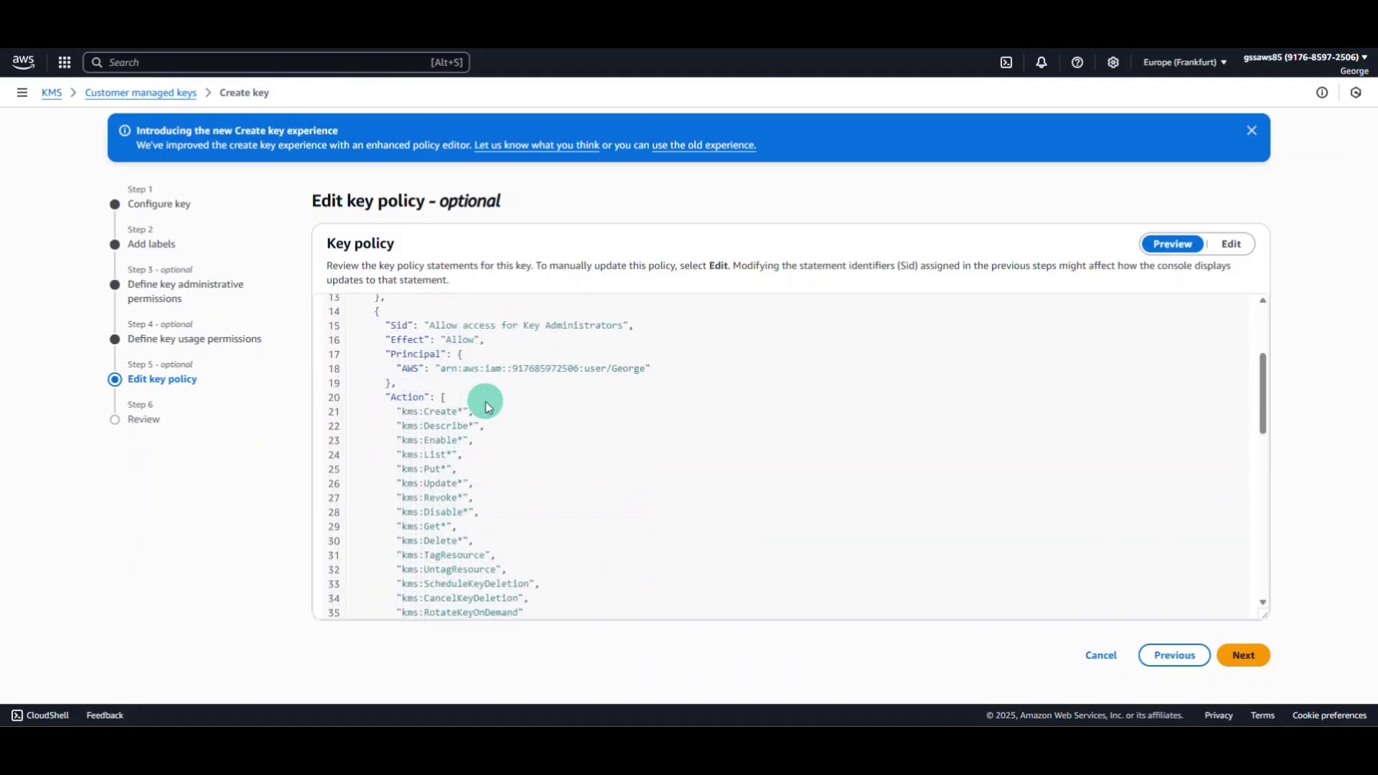
scroll(485, 410, "down", 4)
scroll(485, 410, "down", 5)
scroll(485, 410, "down", 3)
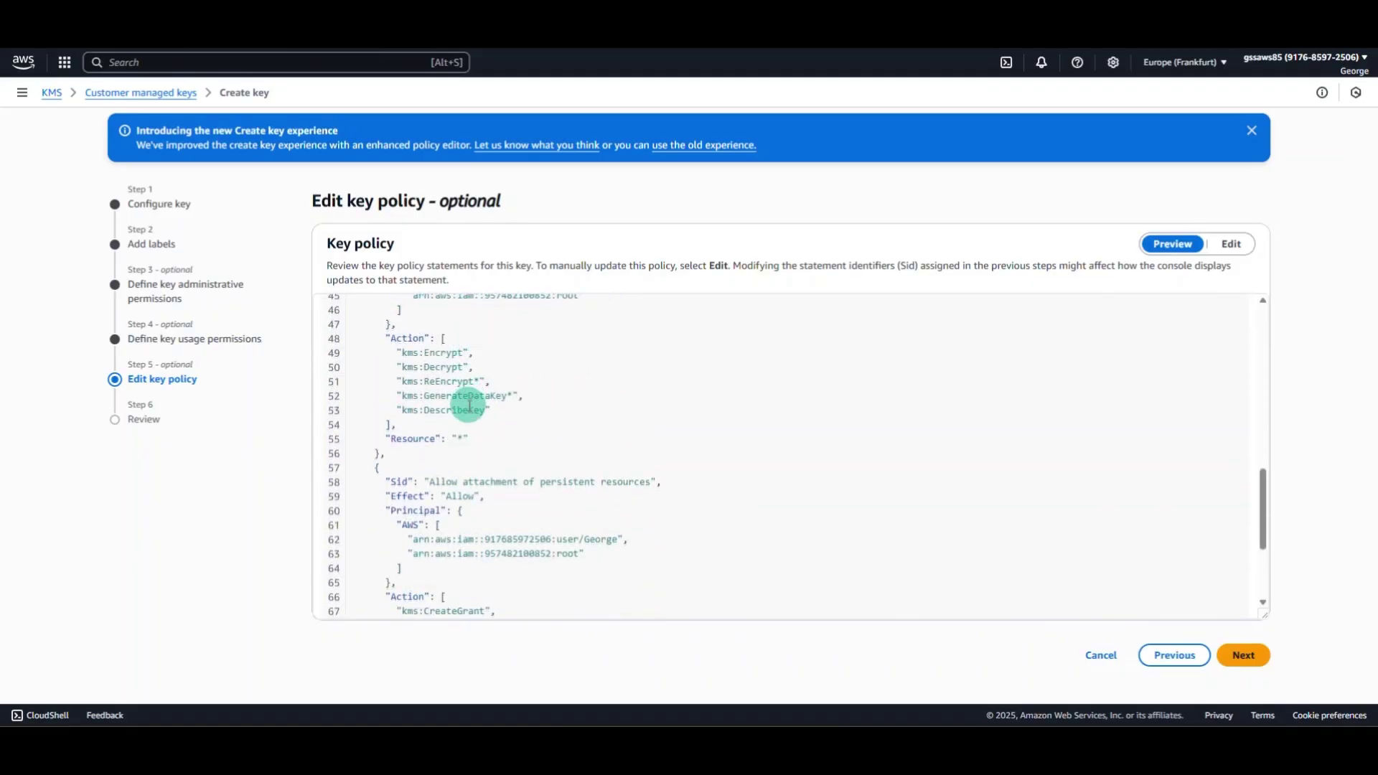
scroll(474, 414, "down", 3)
scroll(467, 416, "down", 2)
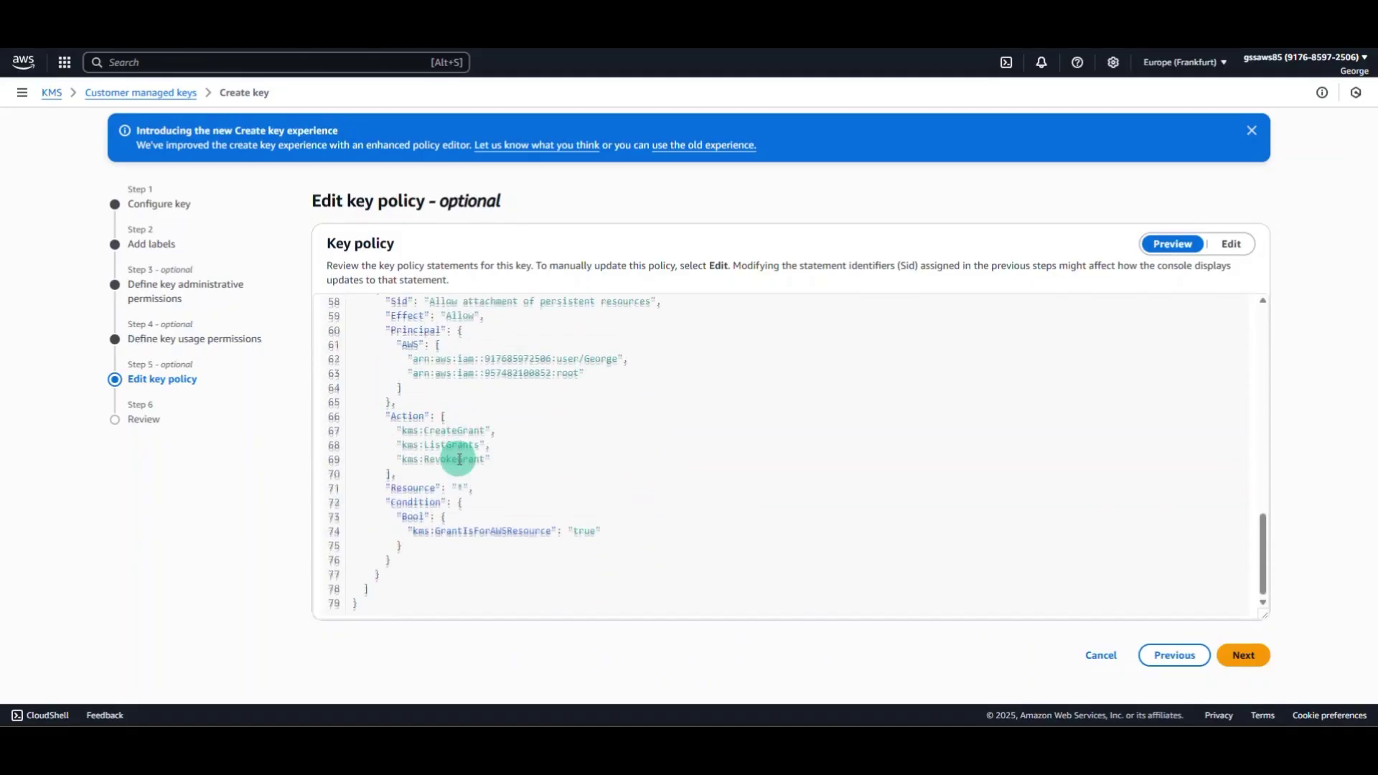
scroll(460, 460, "up", 6)
scroll(460, 459, "up", 8)
left_click(1242, 654)
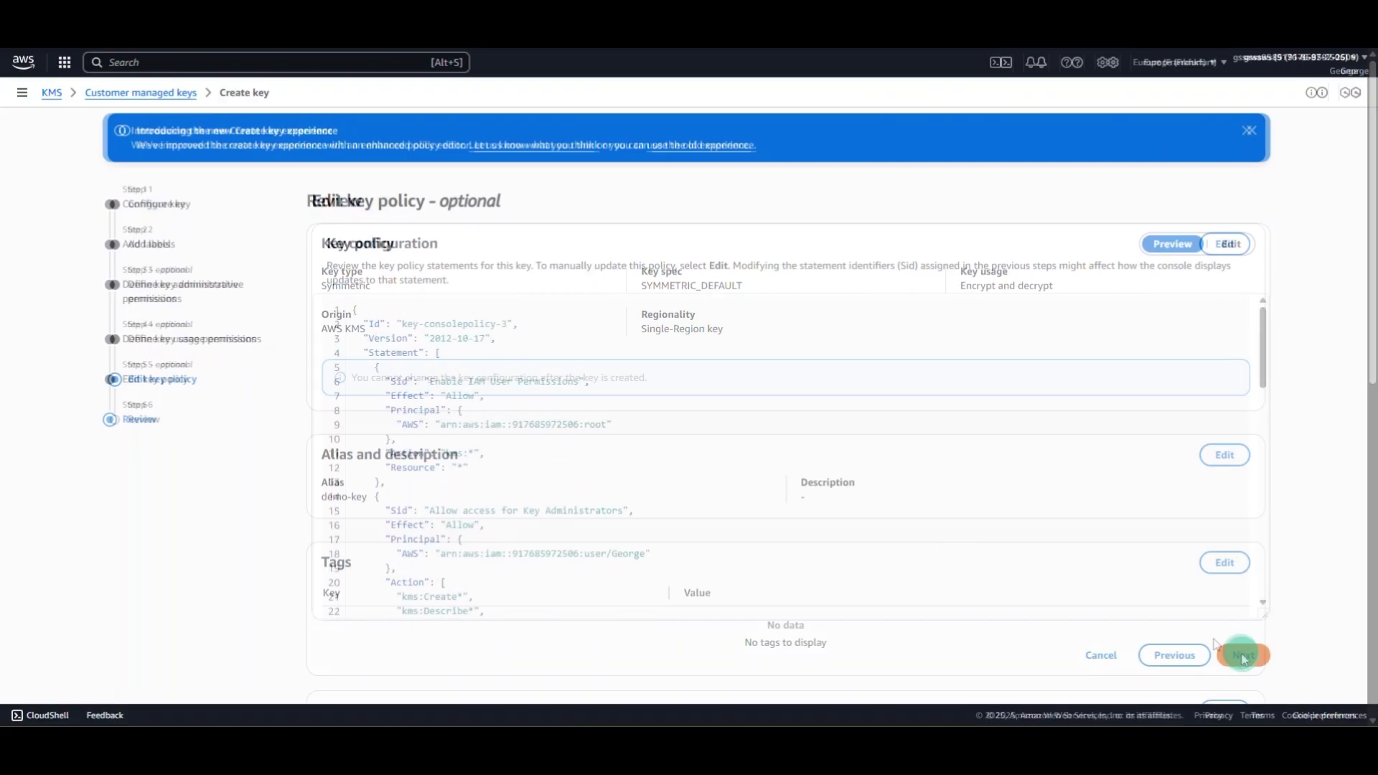
scroll(538, 474, "down", 5)
scroll(539, 474, "down", 4)
scroll(689, 506, "down", 3)
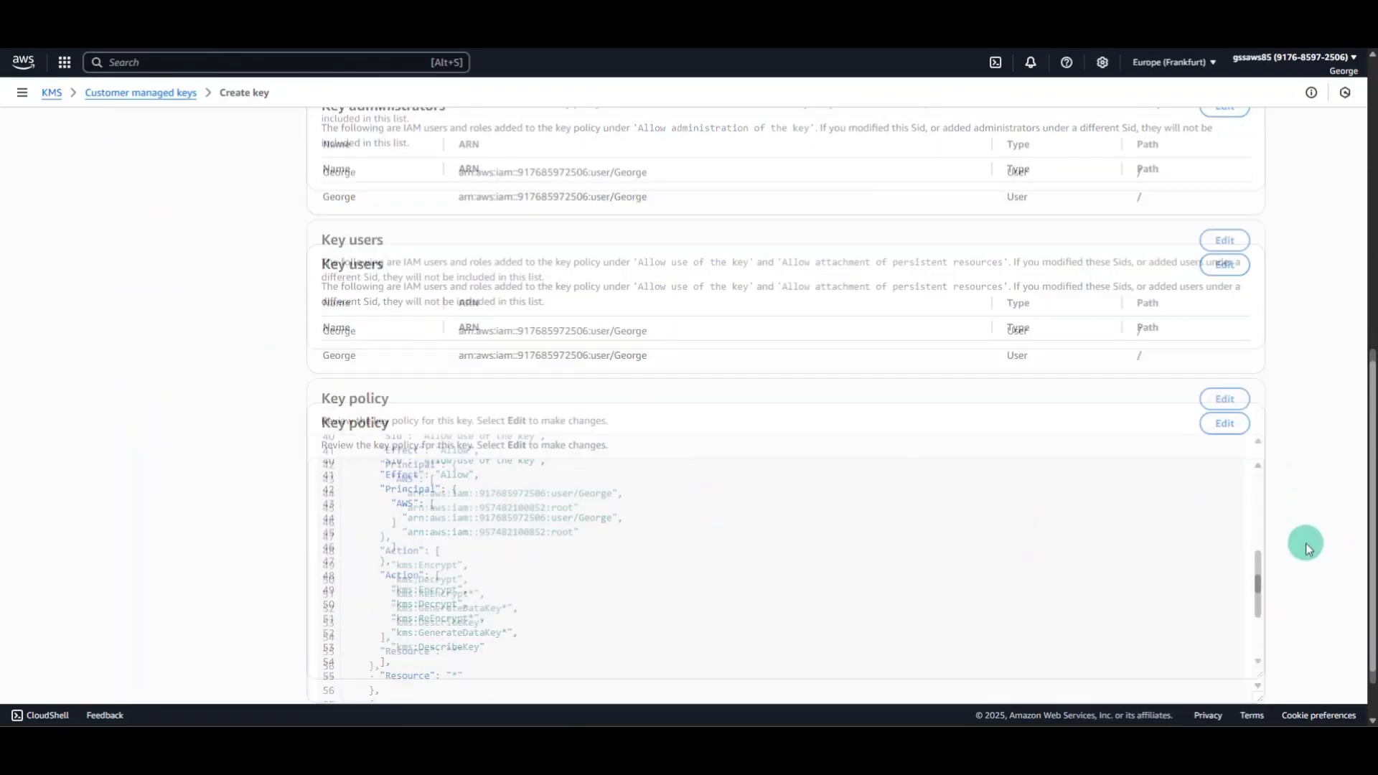
left_click(1238, 662)
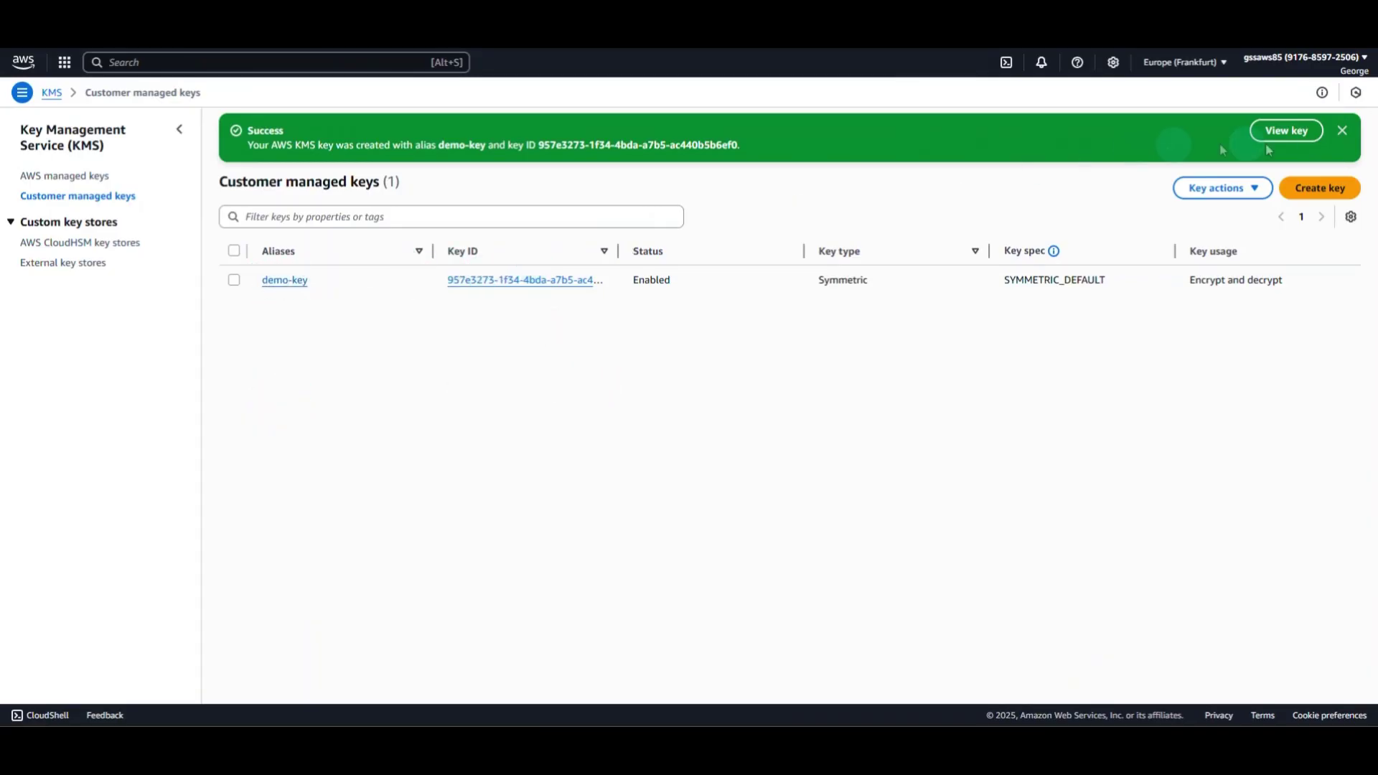
left_click(1341, 131)
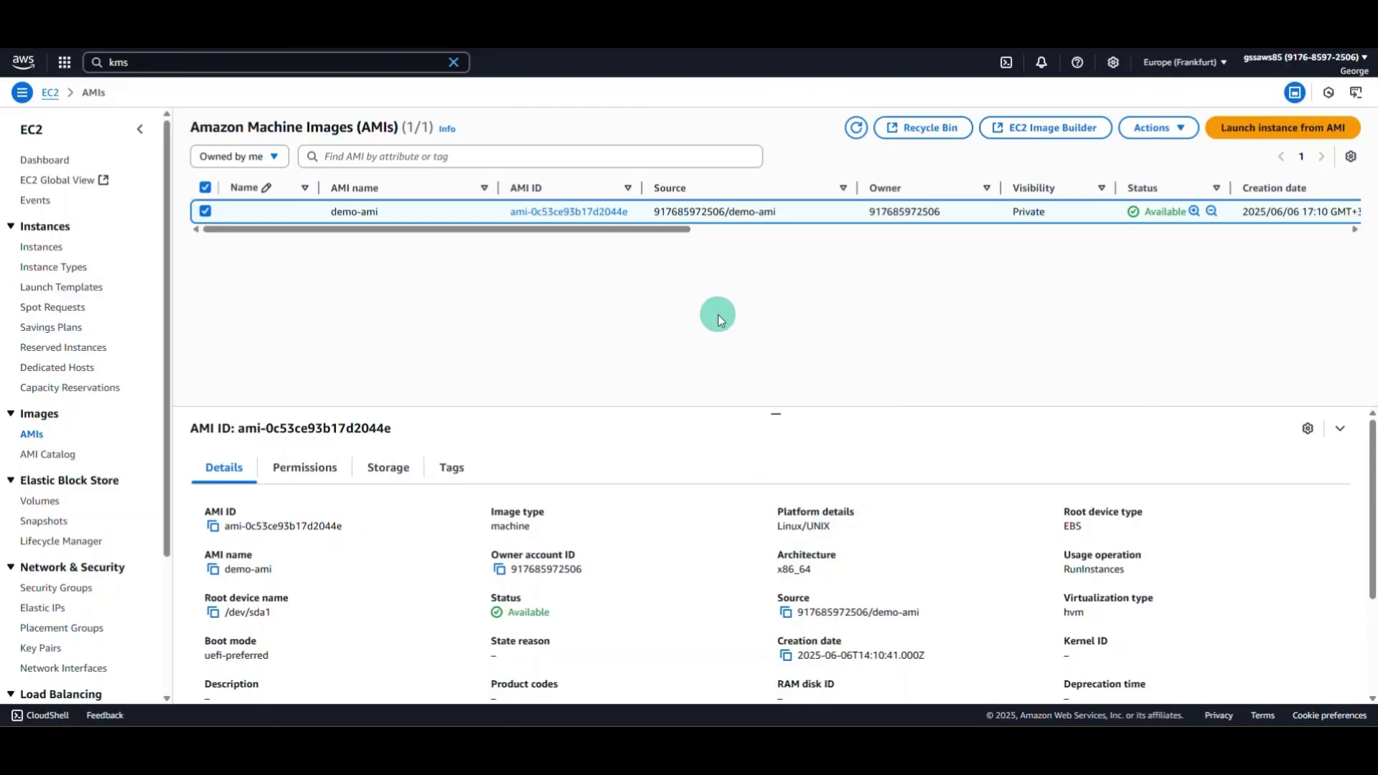
- Start copying demo-ami and name the copy copy-of-demo-ami
left_click(204, 212)
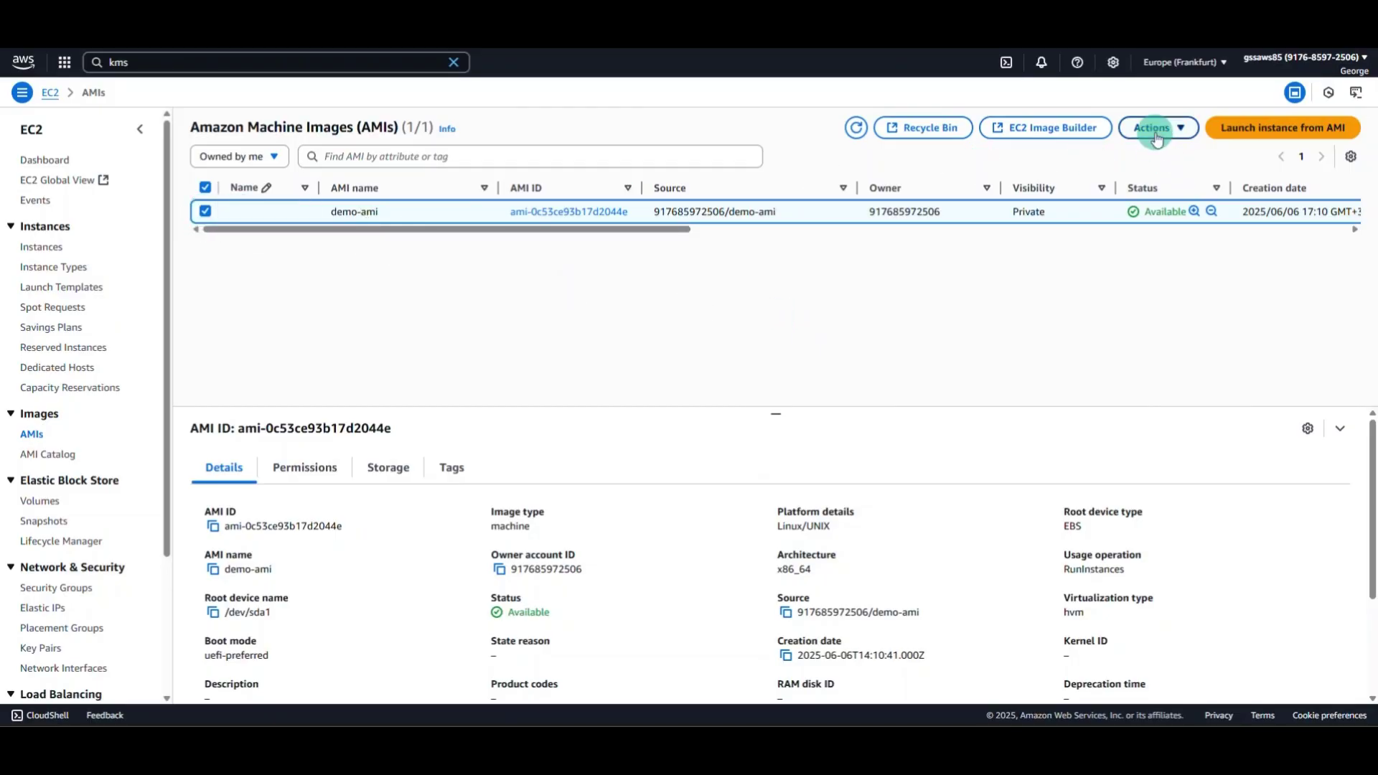
left_click(1154, 127)
left_click(1155, 154)
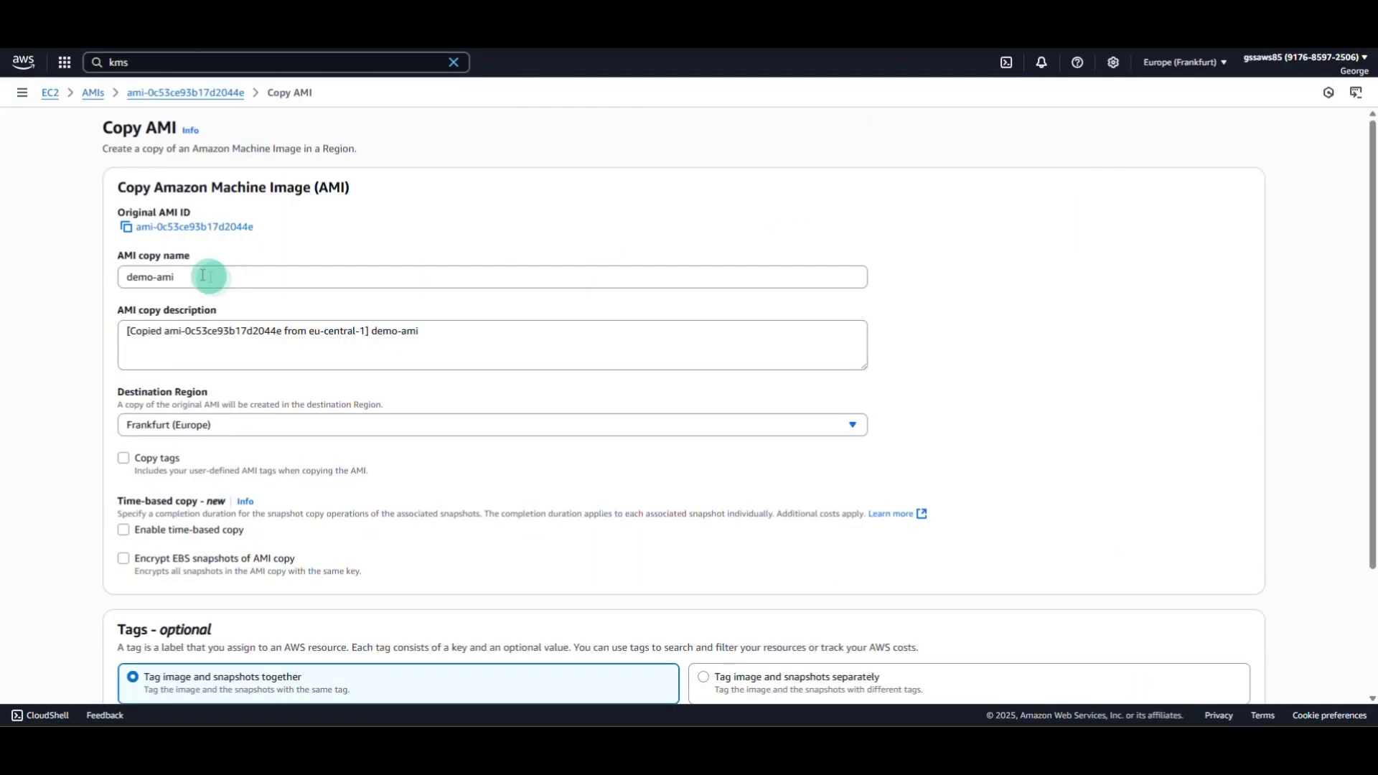
left_click(129, 277)
type("copy-of-")
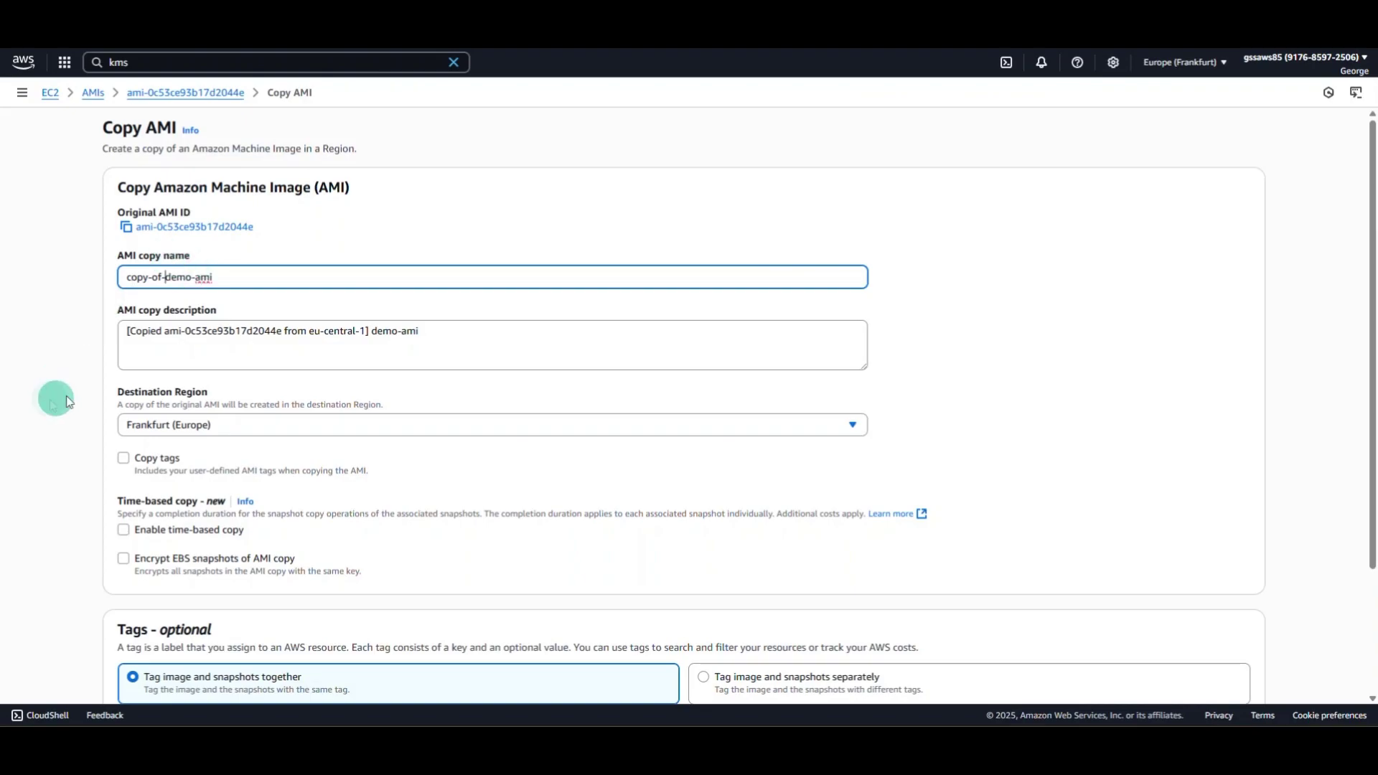
- Keep the original tags and encrypt the copy's snapshots with demo-key
left_click(123, 458)
scroll(65, 465, "down", 3)
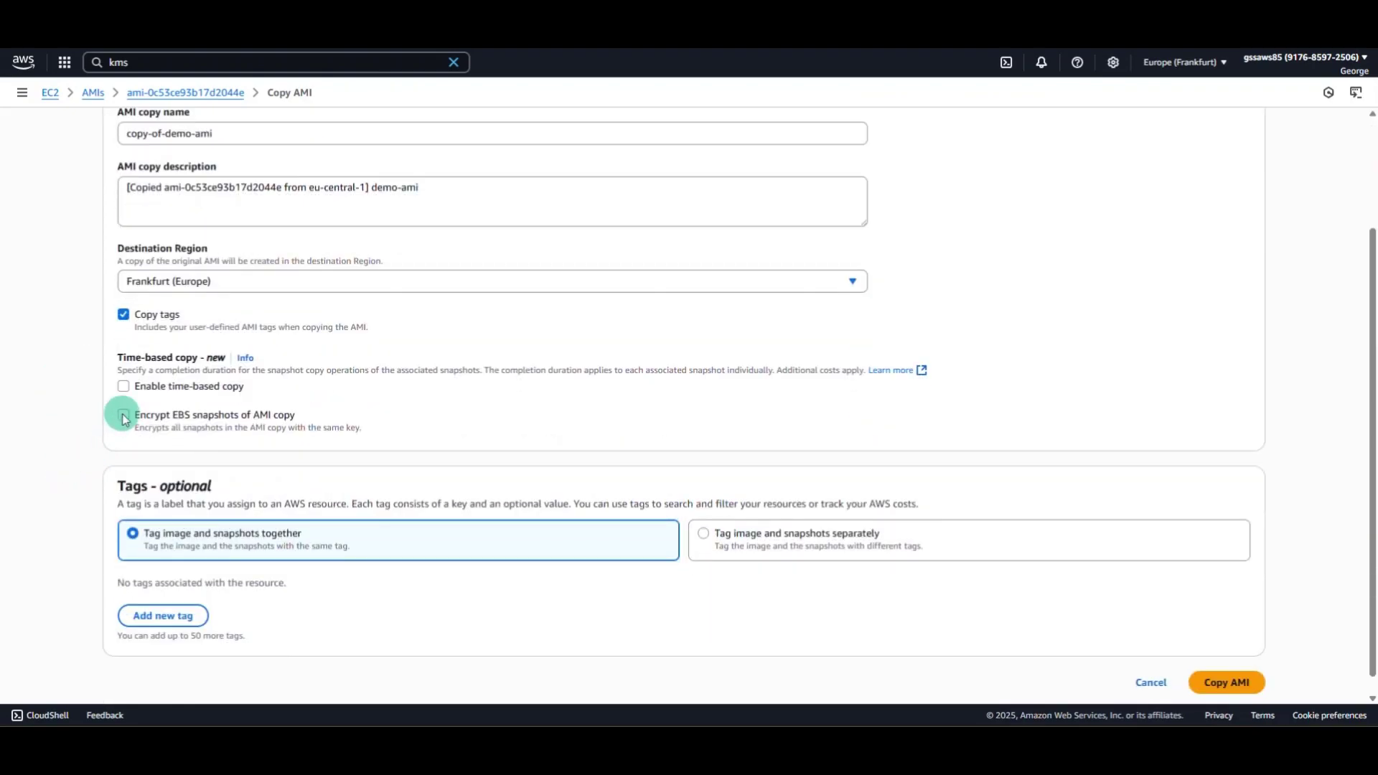
left_click(123, 415)
scroll(122, 416, "down", 2)
left_click(526, 344)
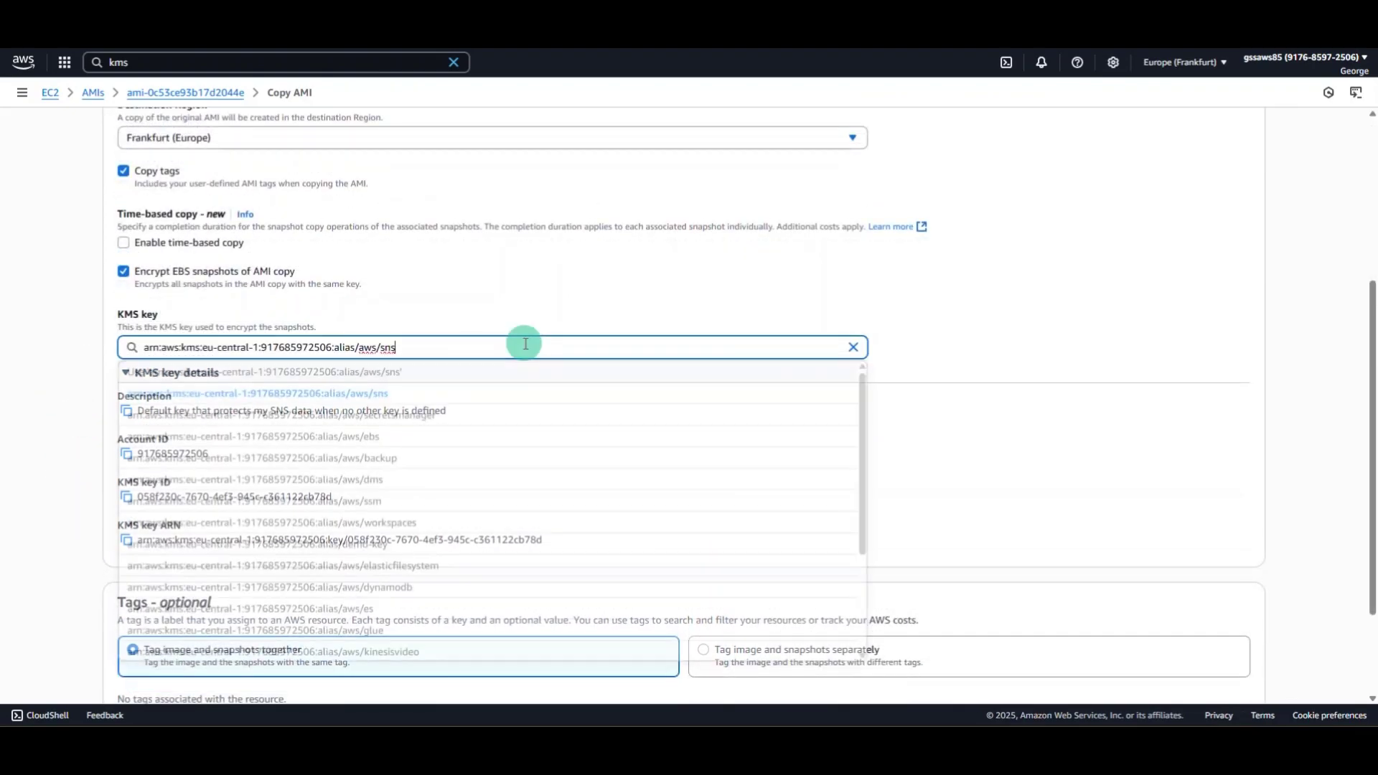
key("ctrl+a")
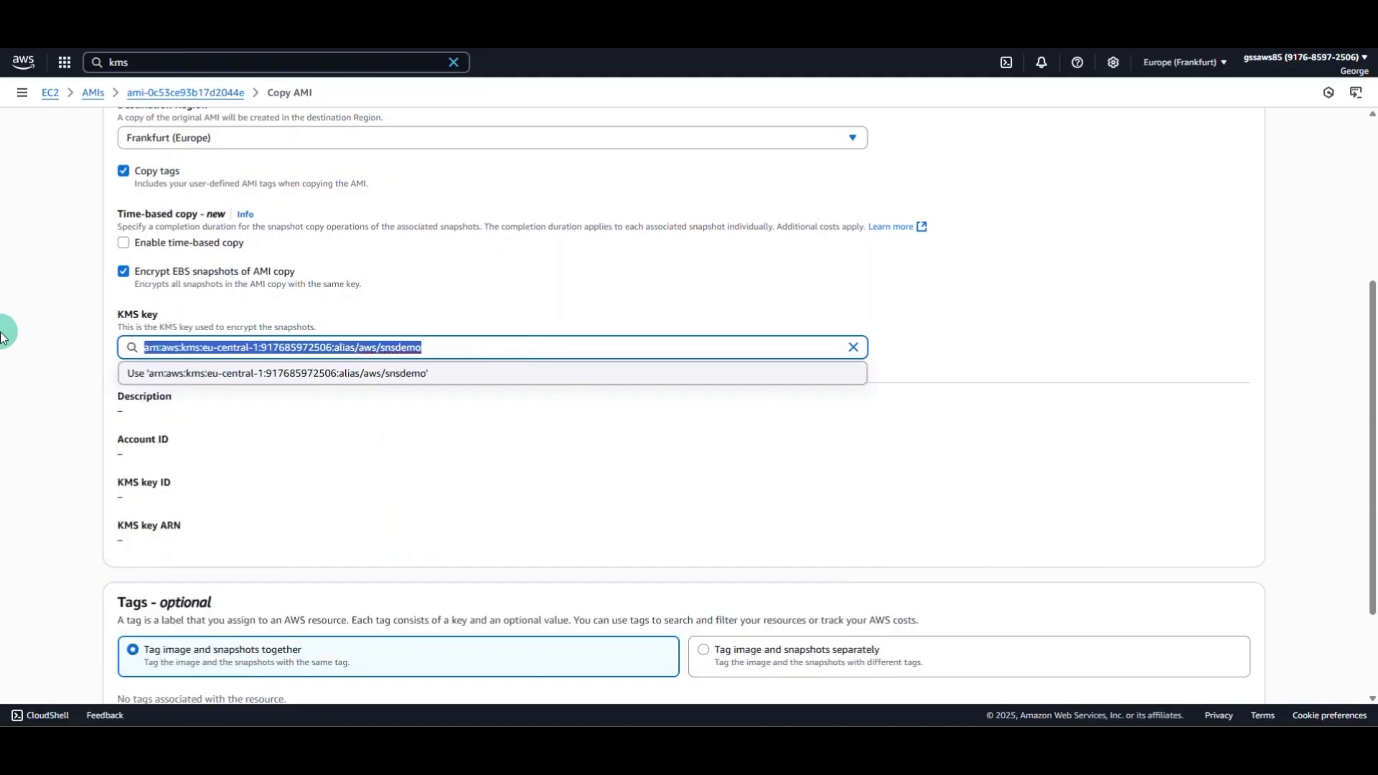
type("demo")
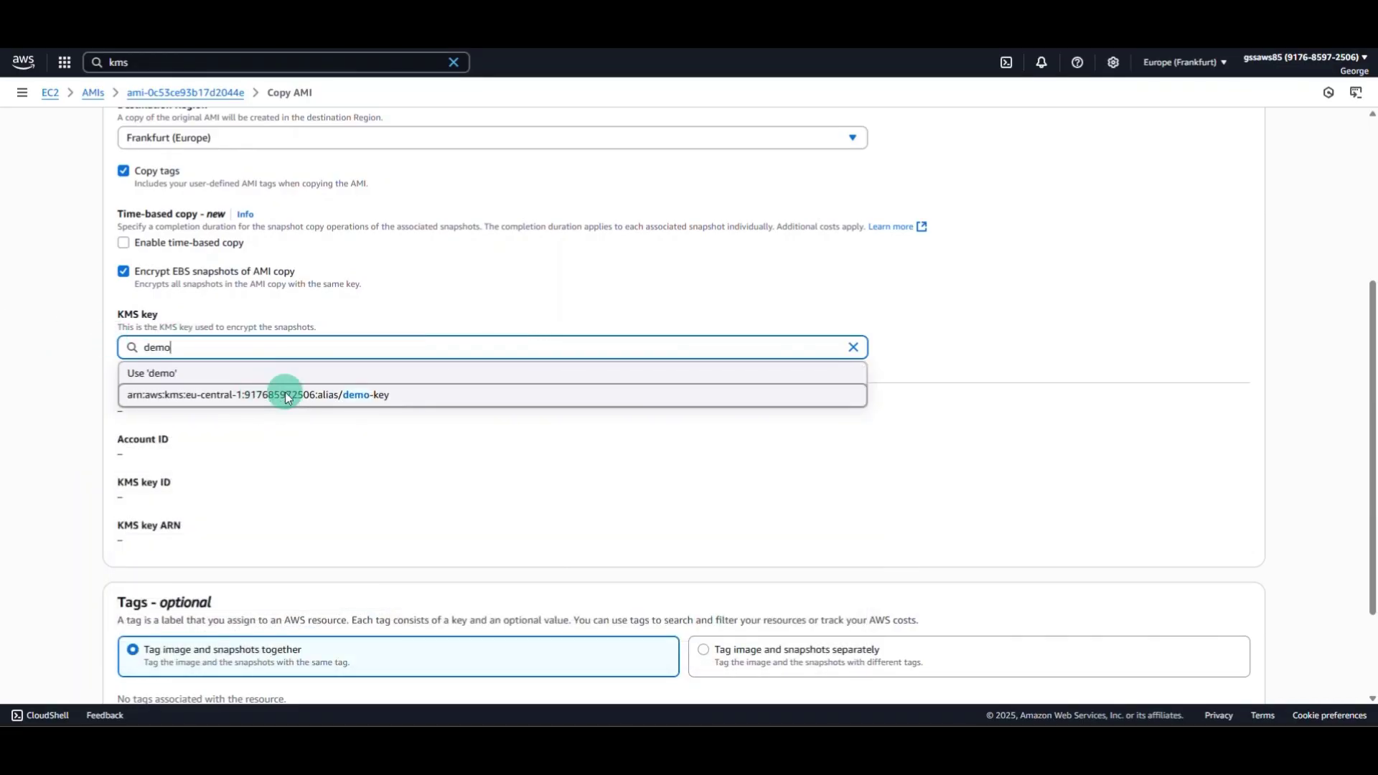
left_click(269, 395)
scroll(75, 464, "down", 3)
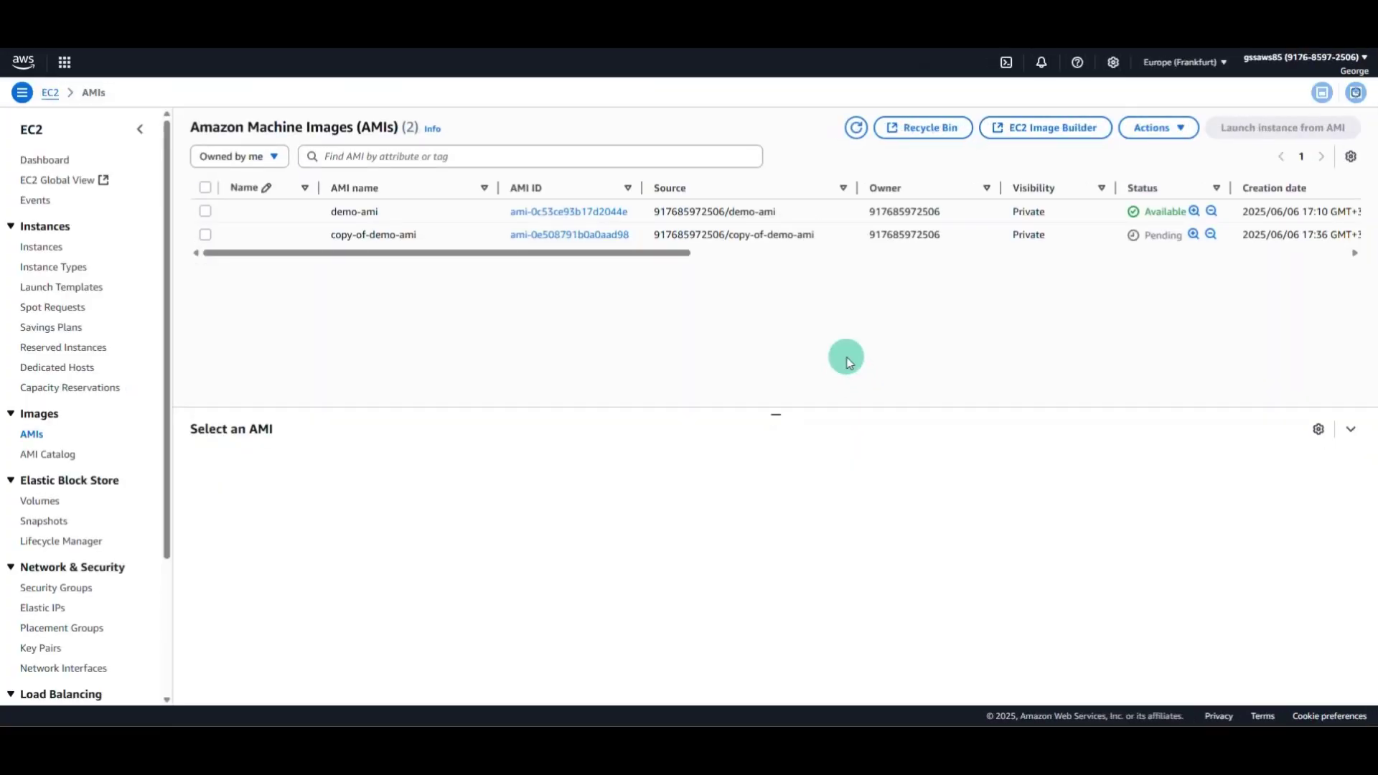
- Wait until copy-of-demo-ami shows Available, then open its details
left_click(1347, 101)
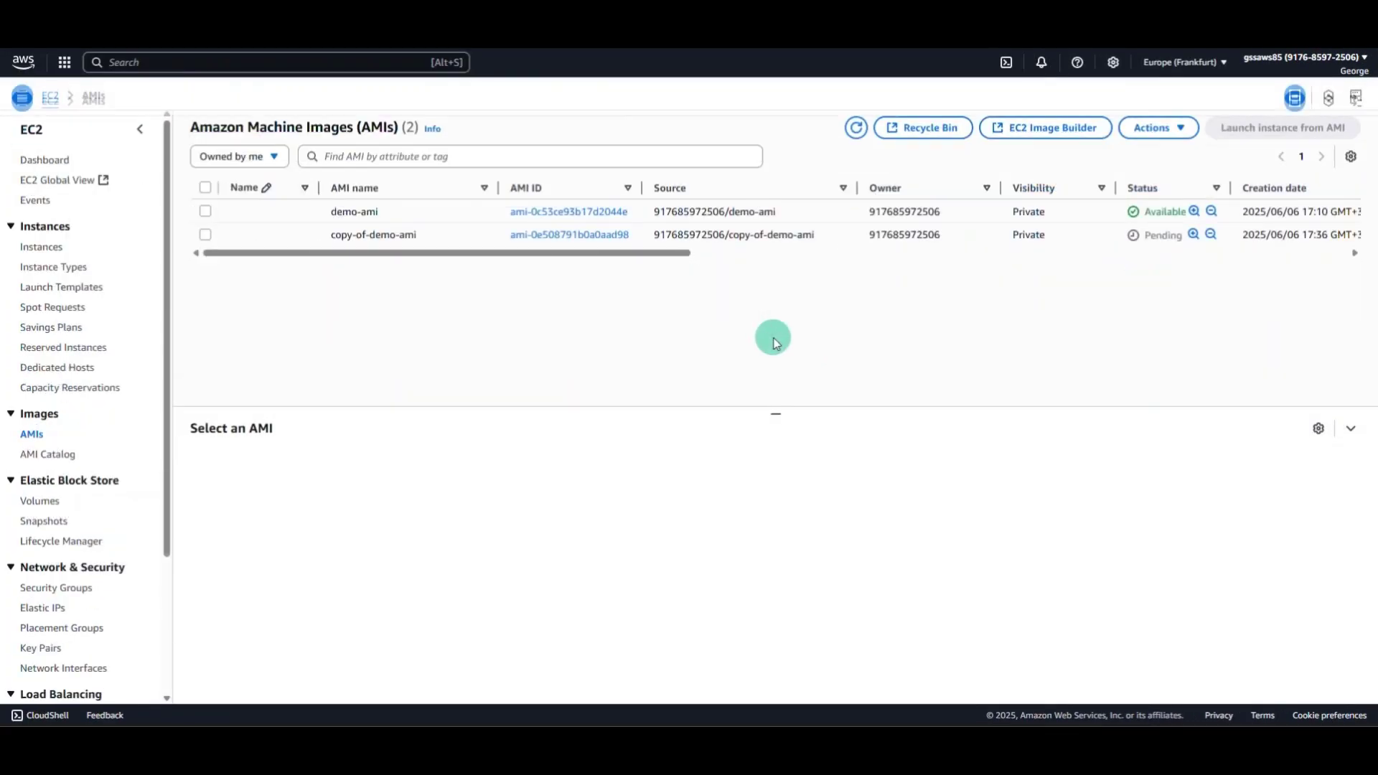
left_click(775, 295)
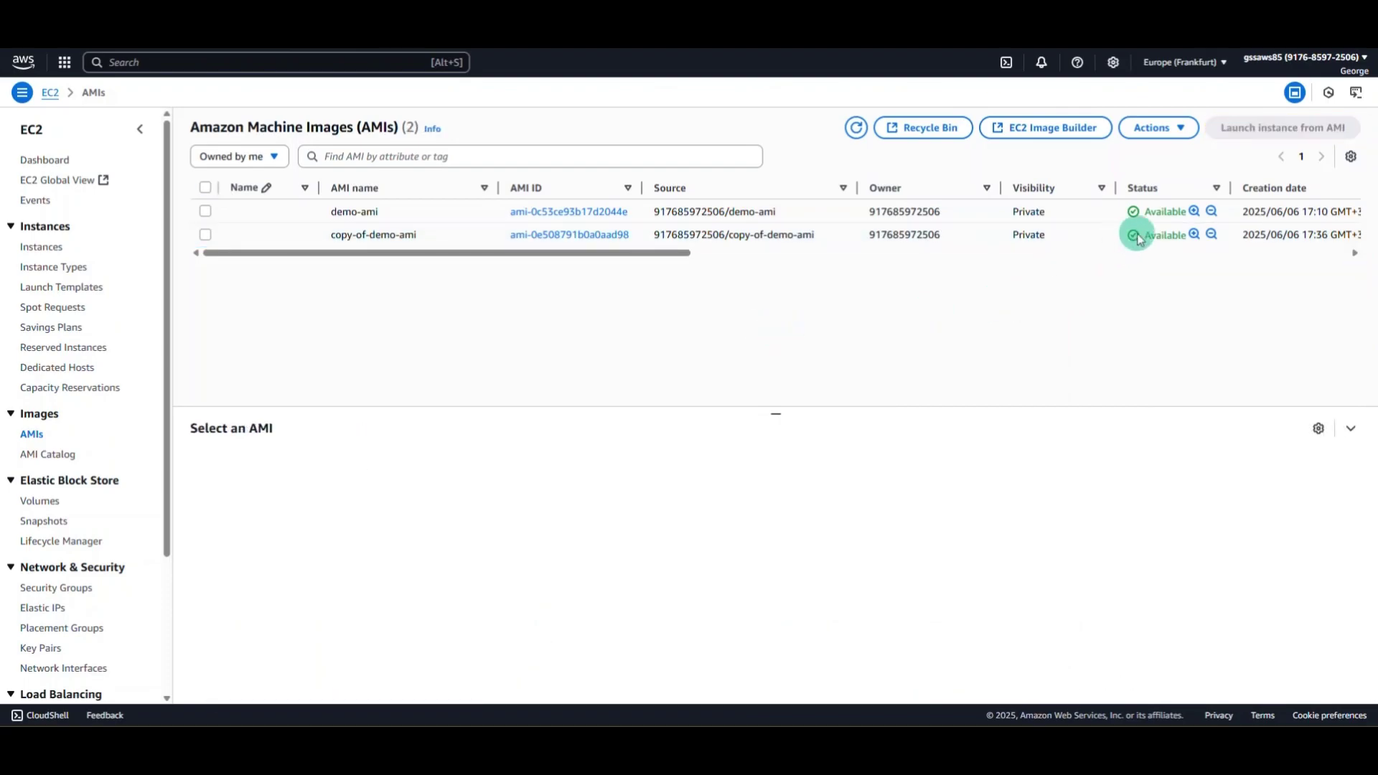
double_click(1162, 235)
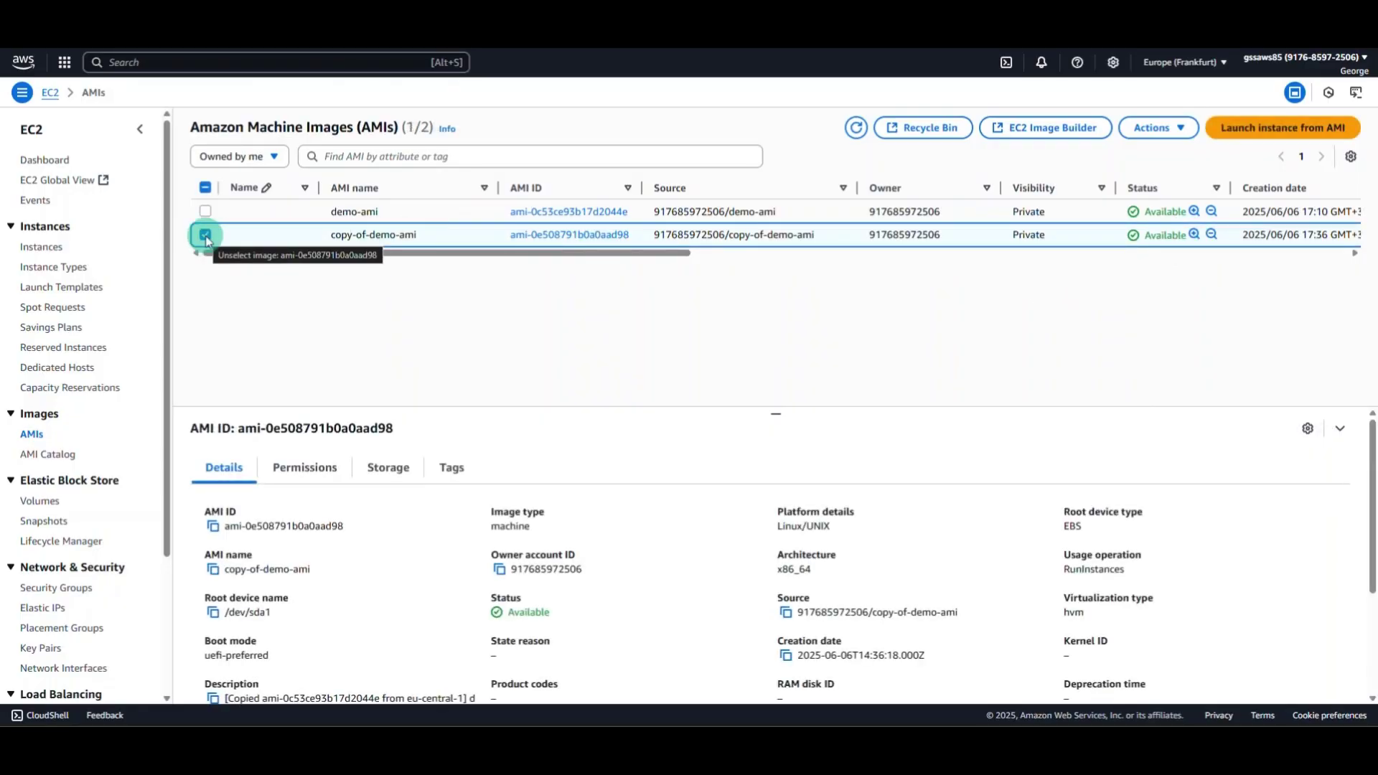
- Add the second account's ID to copy-of-demo-ami's launch permissions and save
left_click(305, 467)
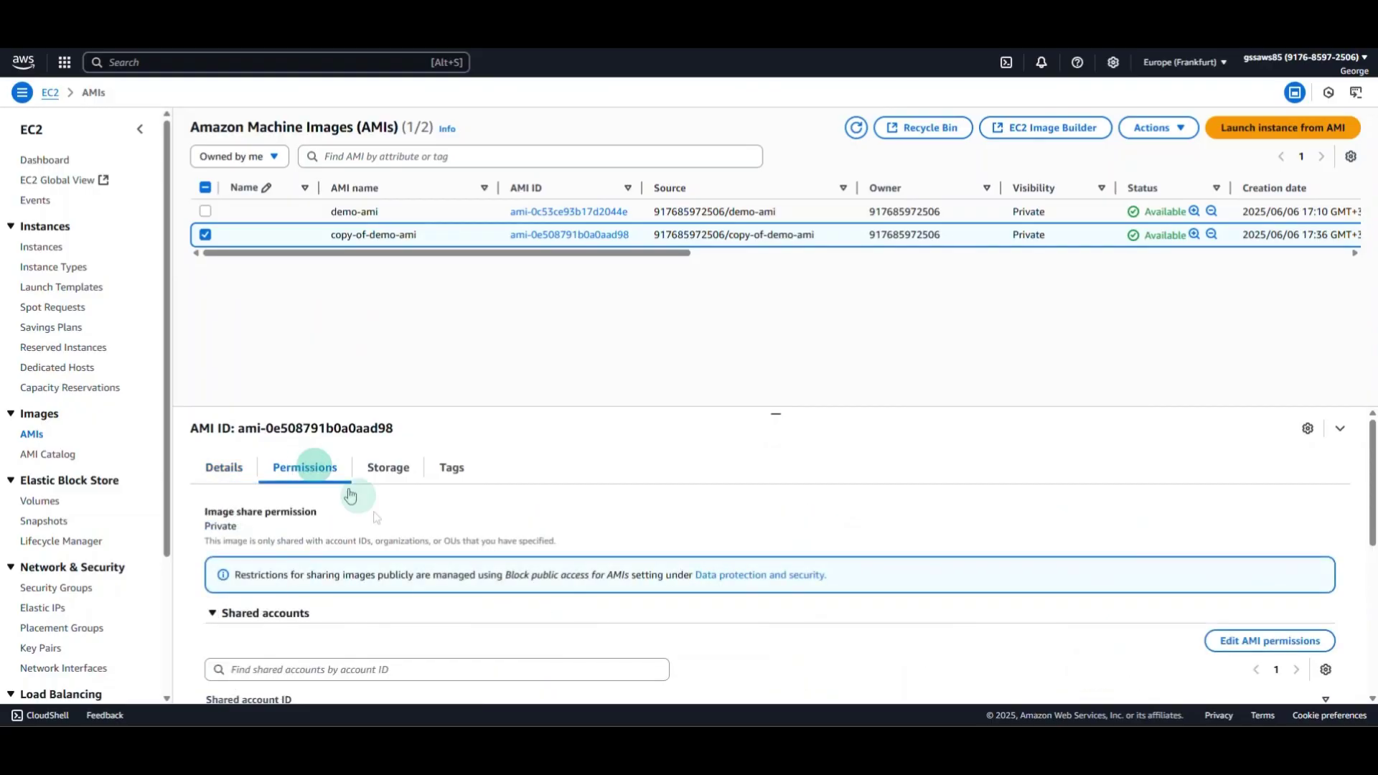
scroll(346, 561, "down", 2)
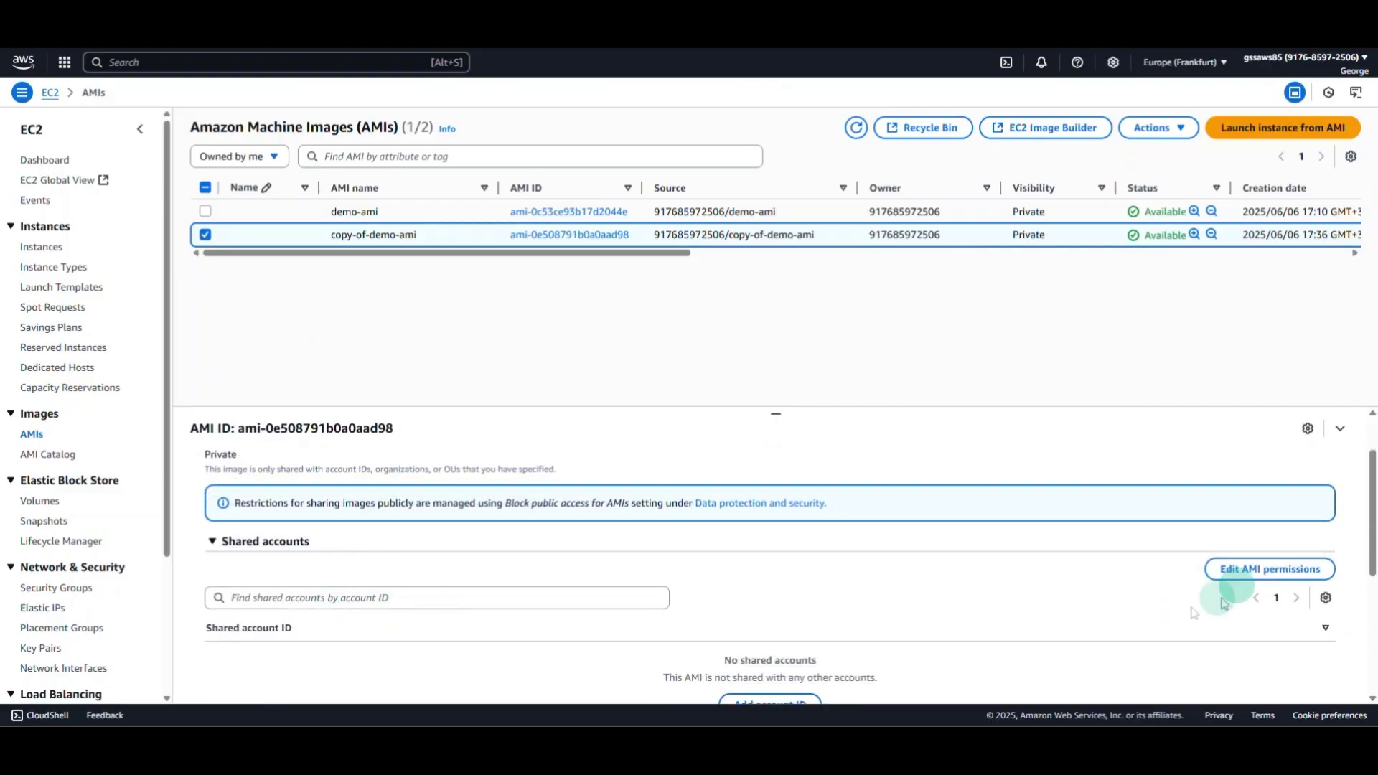
scroll(1184, 603, "down", 2)
left_click(770, 560)
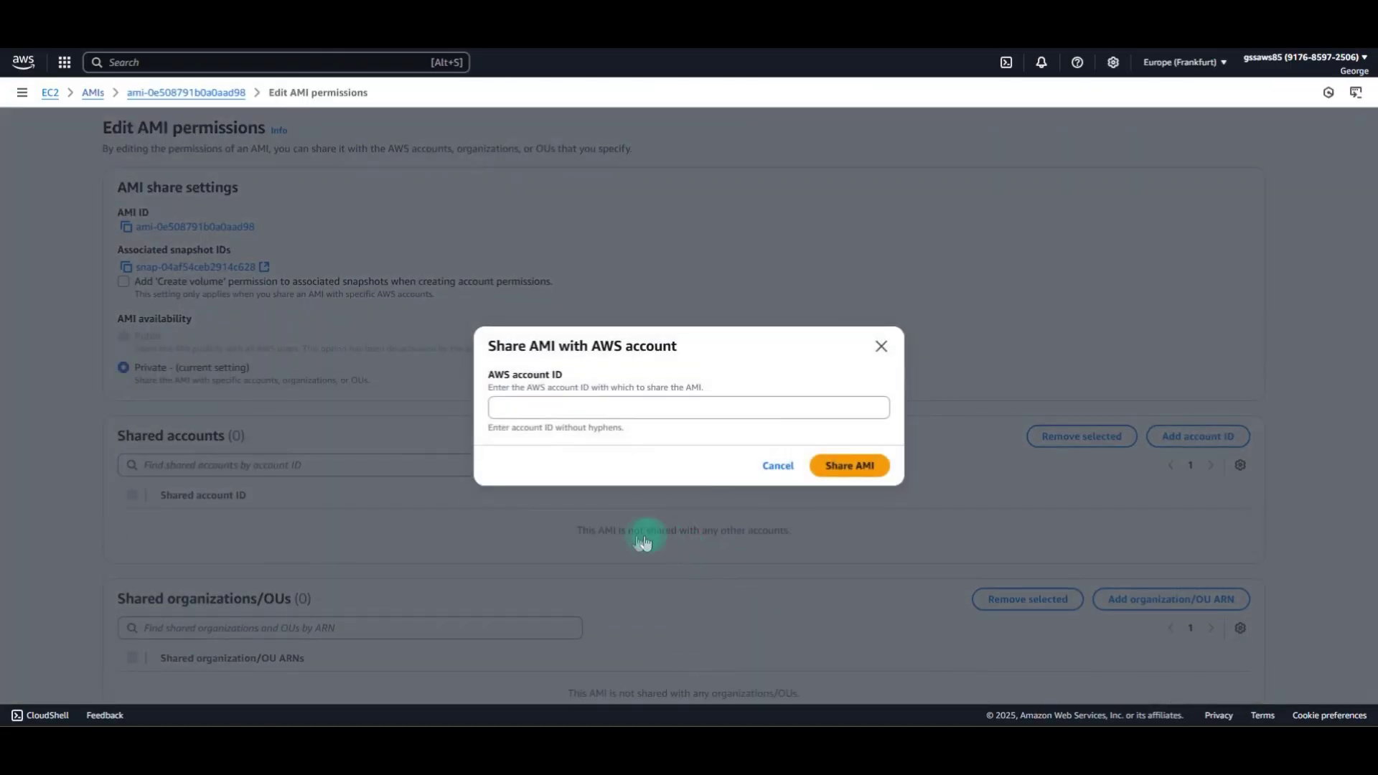
left_click(585, 407)
type("957482100852")
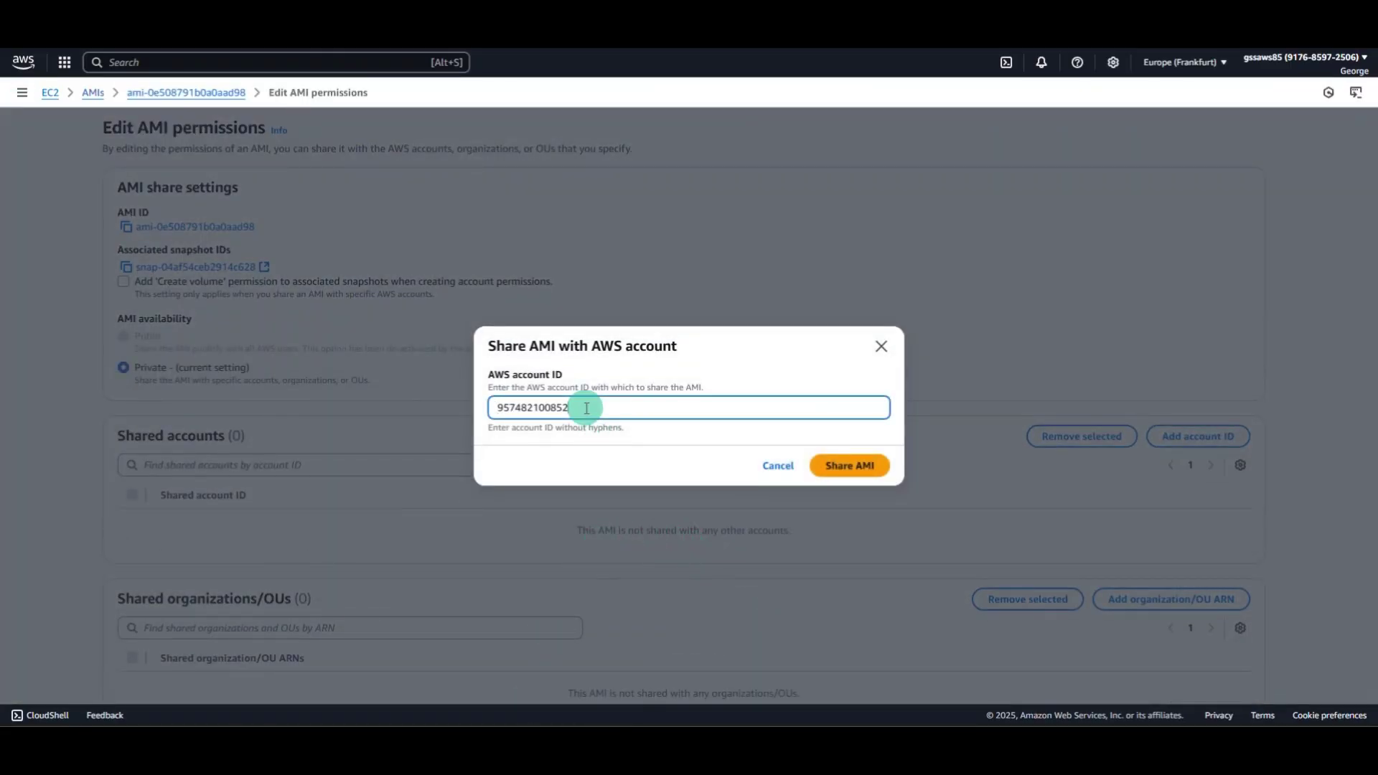
left_click(851, 465)
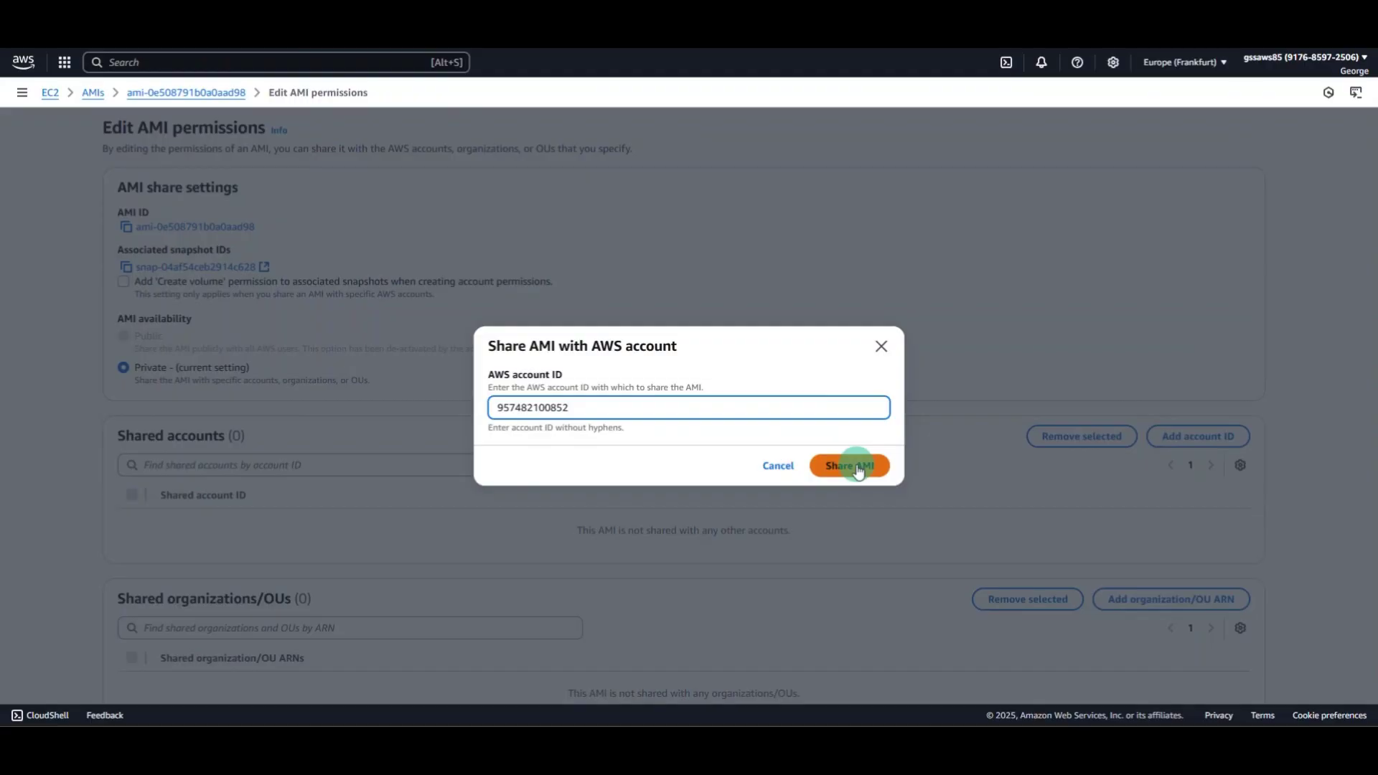
scroll(1076, 538, "down", 2)
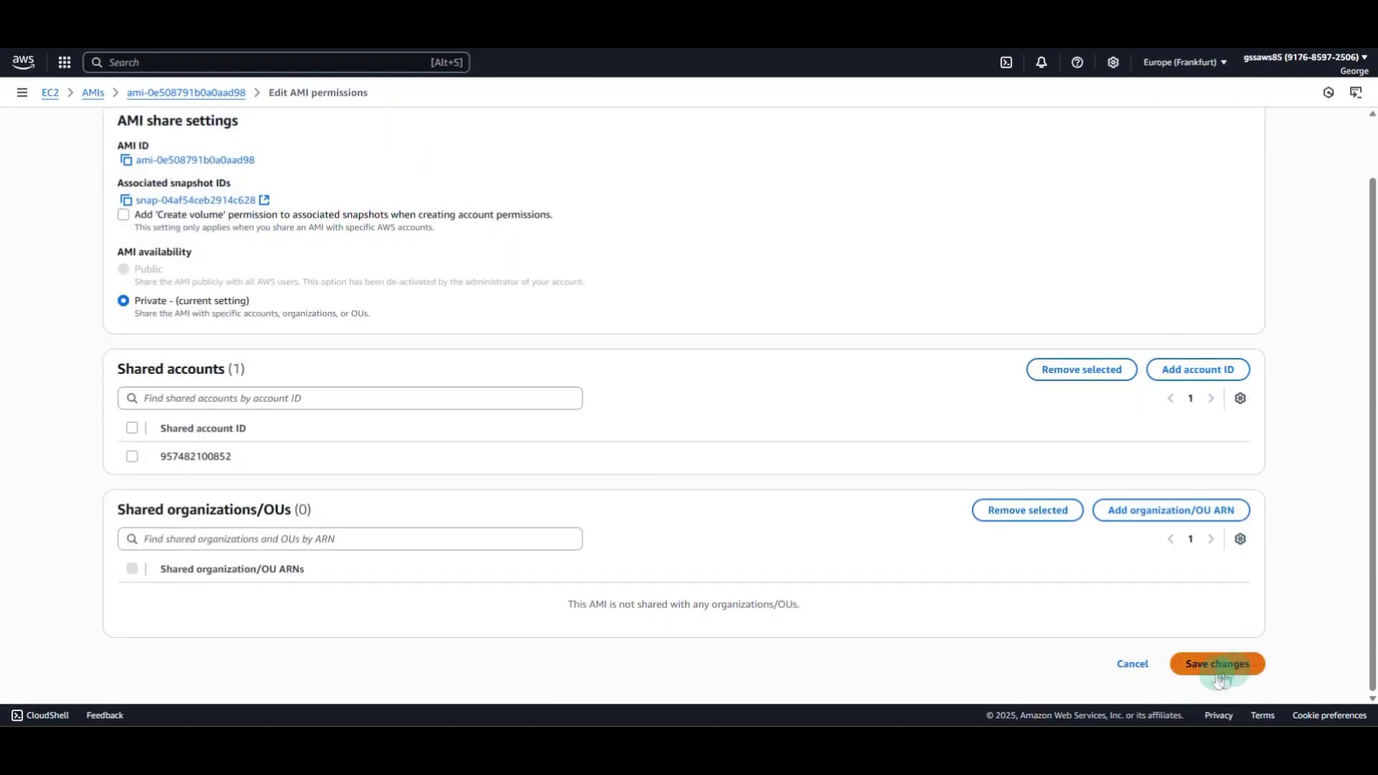
left_click(1214, 663)
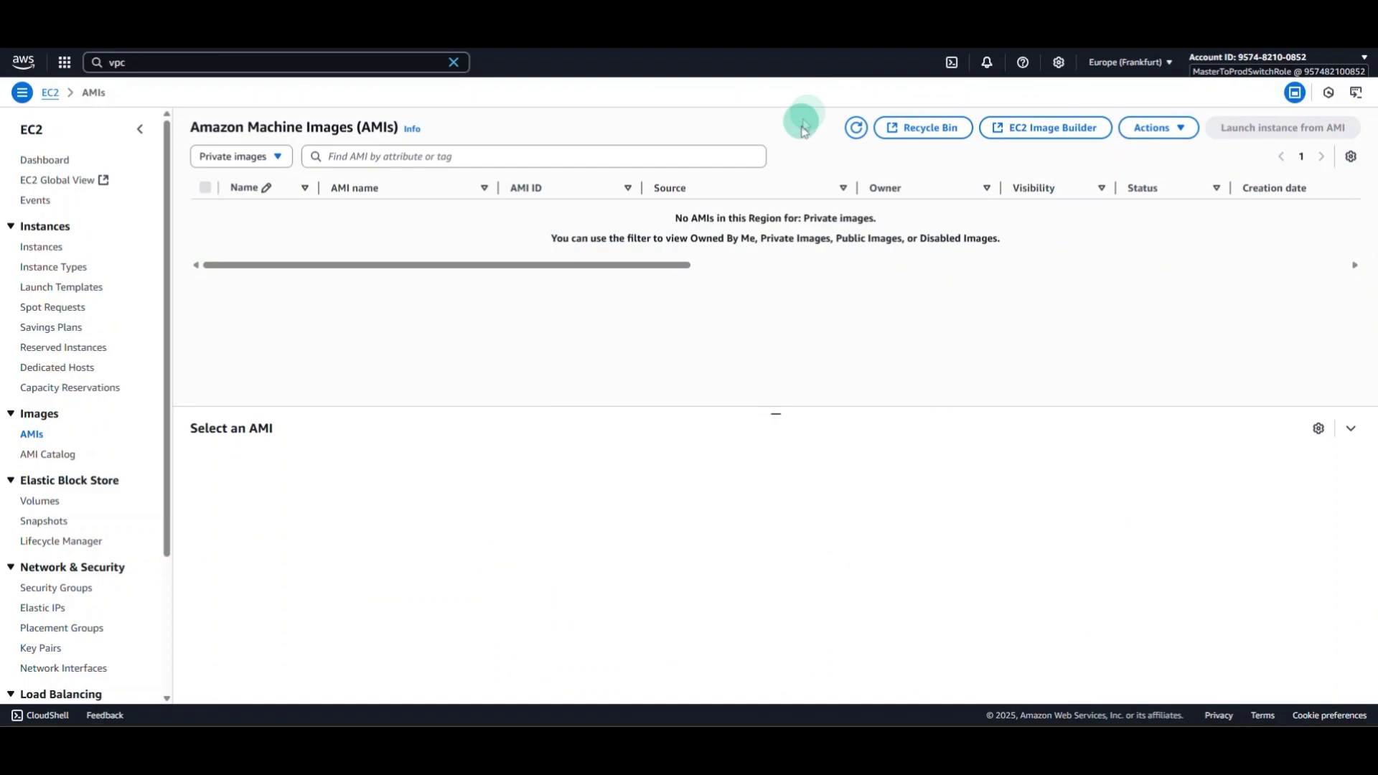
- Refresh the private images list and check copy-of-demo-ami's owner account
left_click(855, 129)
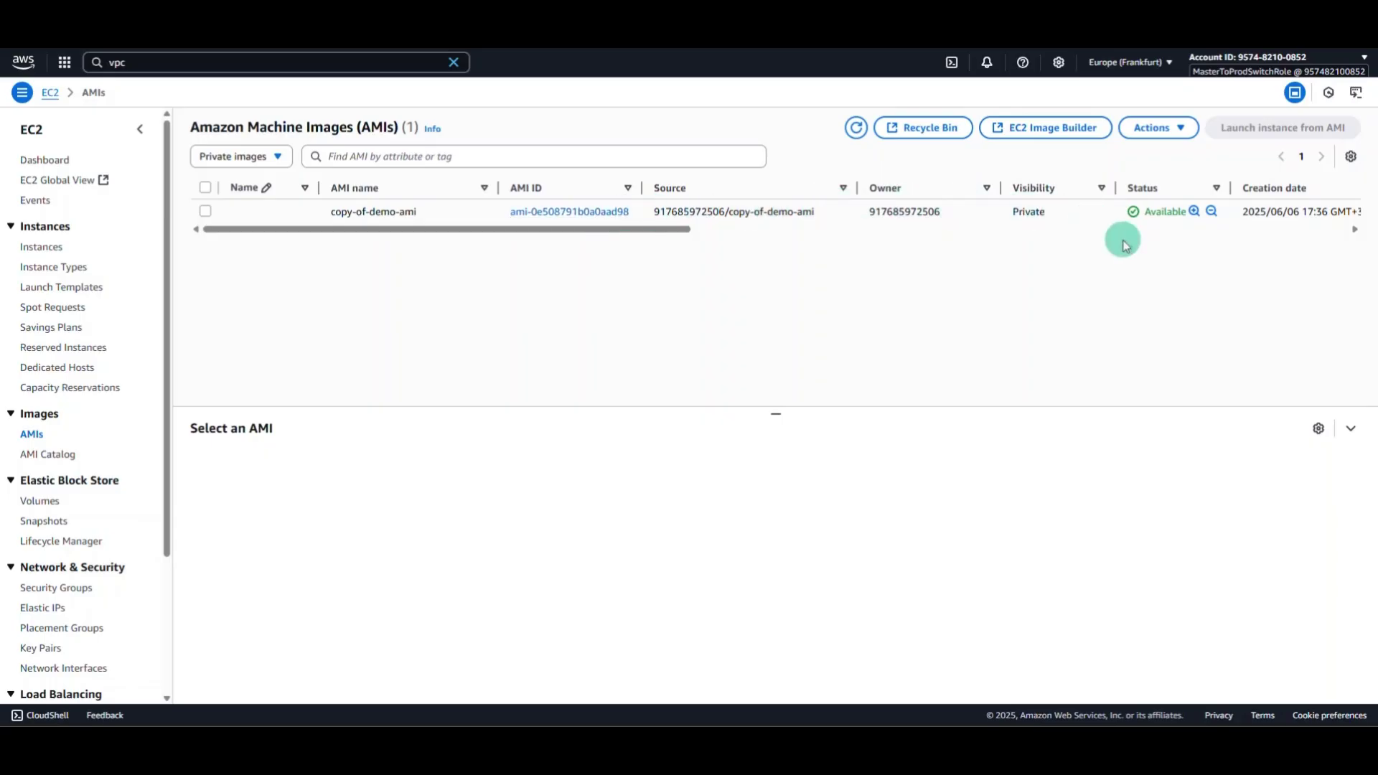
left_click_drag(868, 211, 958, 212)
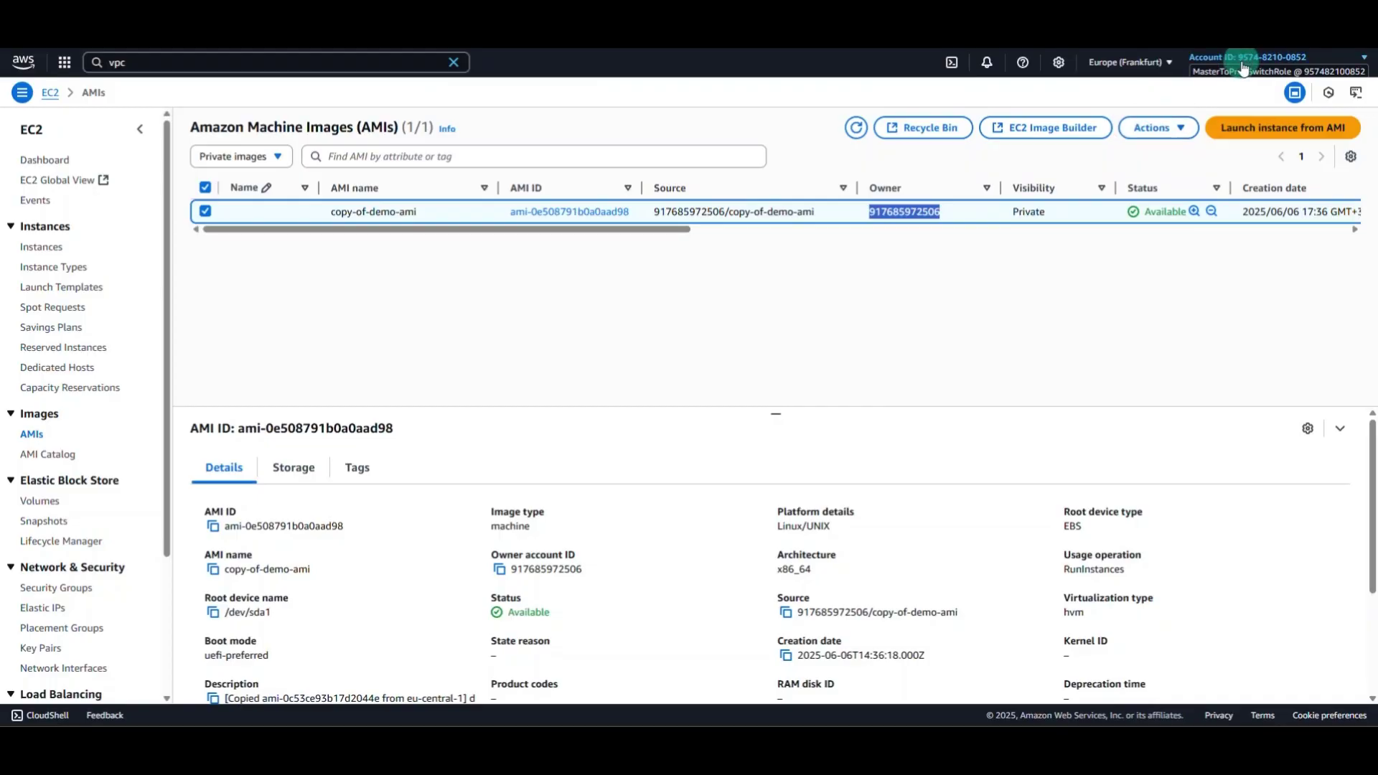
left_click(885, 211)
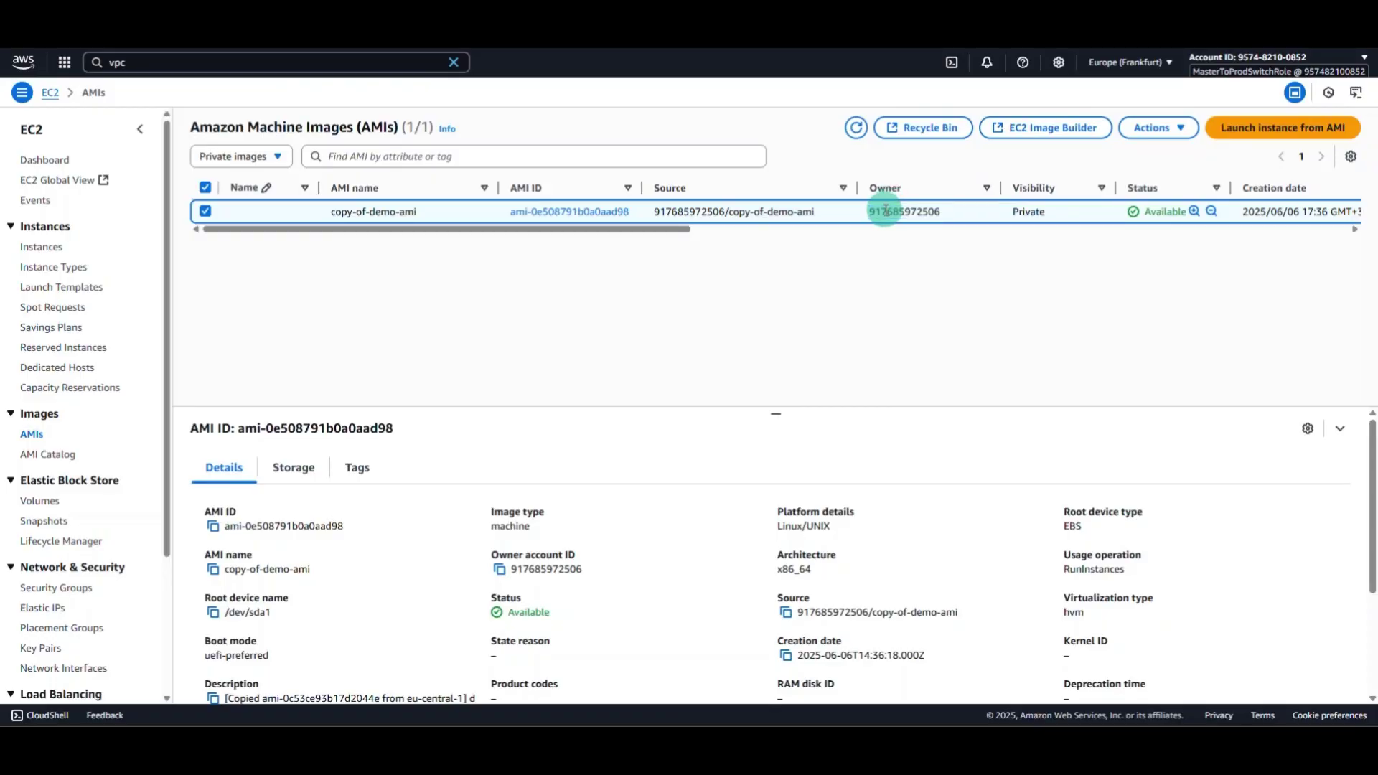